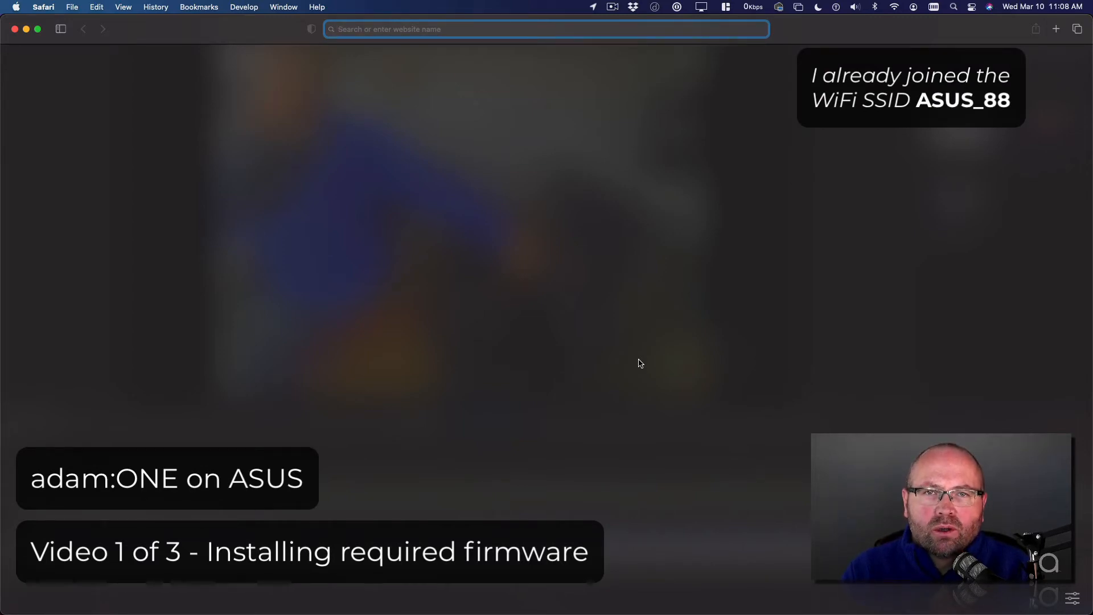
# Step: Open router.asus.com in the browser and start creating a new network
pyautogui.write('router.asus.com')
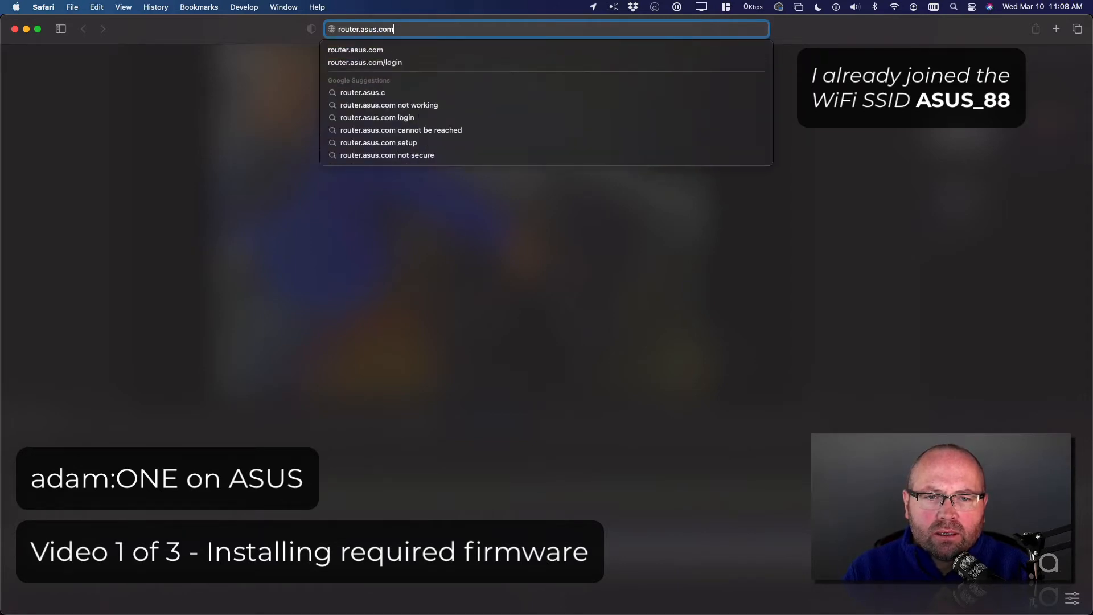
pyautogui.press('Return')
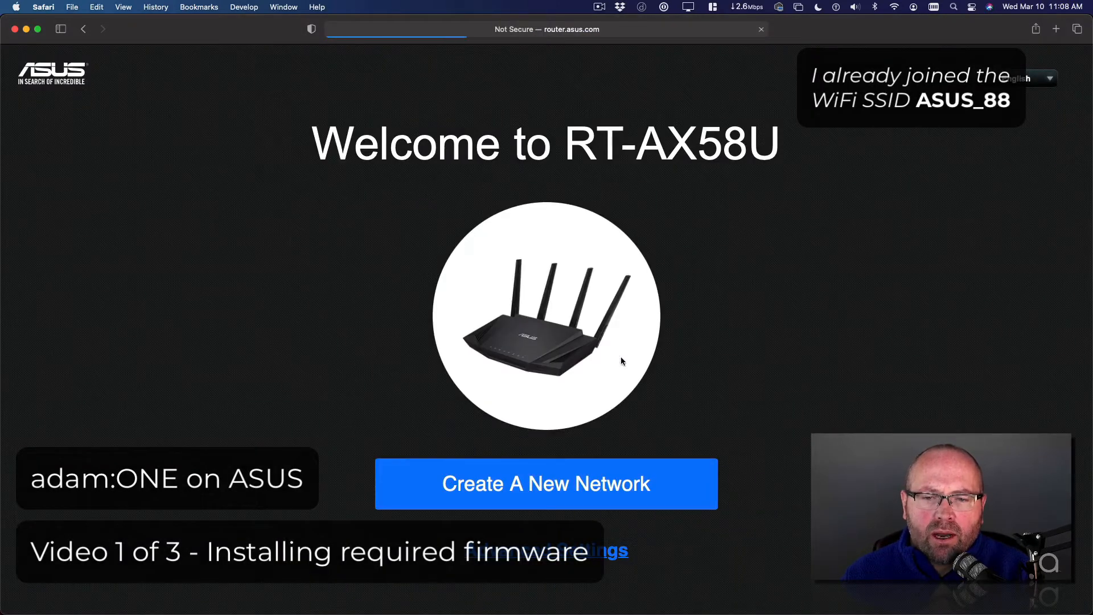
pyautogui.click(548, 491)
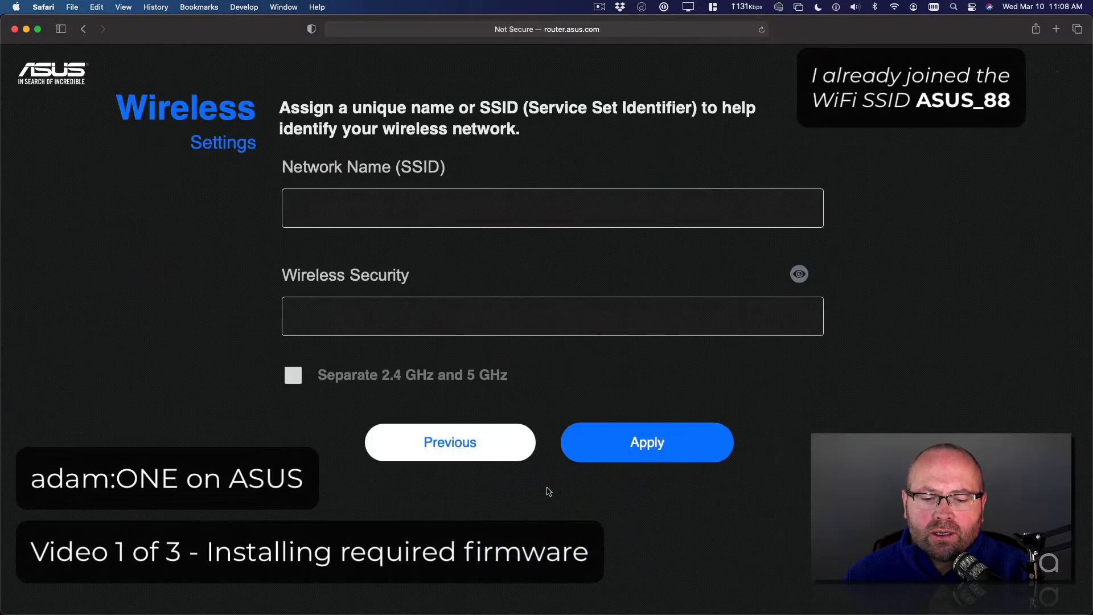
# Step: Set the network name (SSID) to ADAMnetworks™
pyautogui.click(384, 213)
pyautogui.write('ADAMnet')
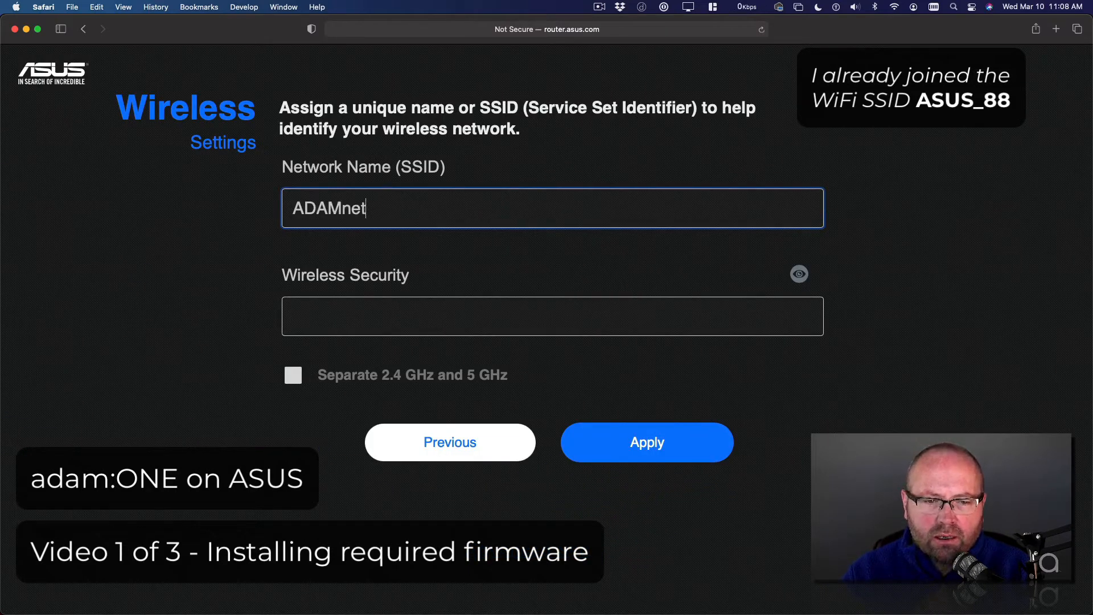
pyautogui.write('works™')
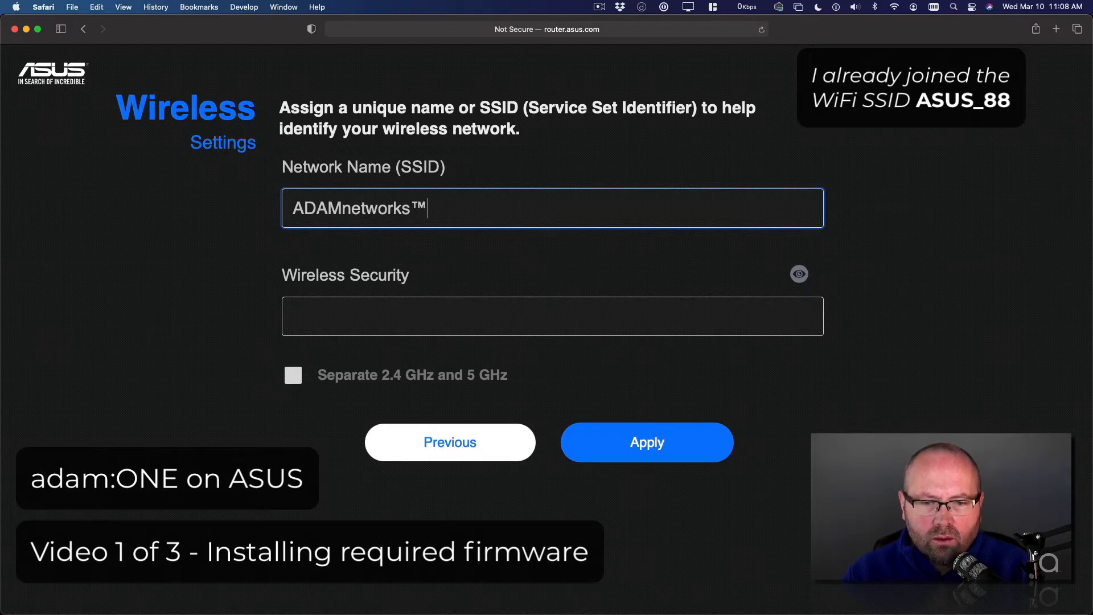
# Step: Enter the wireless security key, revealing it to check the spelling, and apply the wireless settings
pyautogui.click(372, 321)
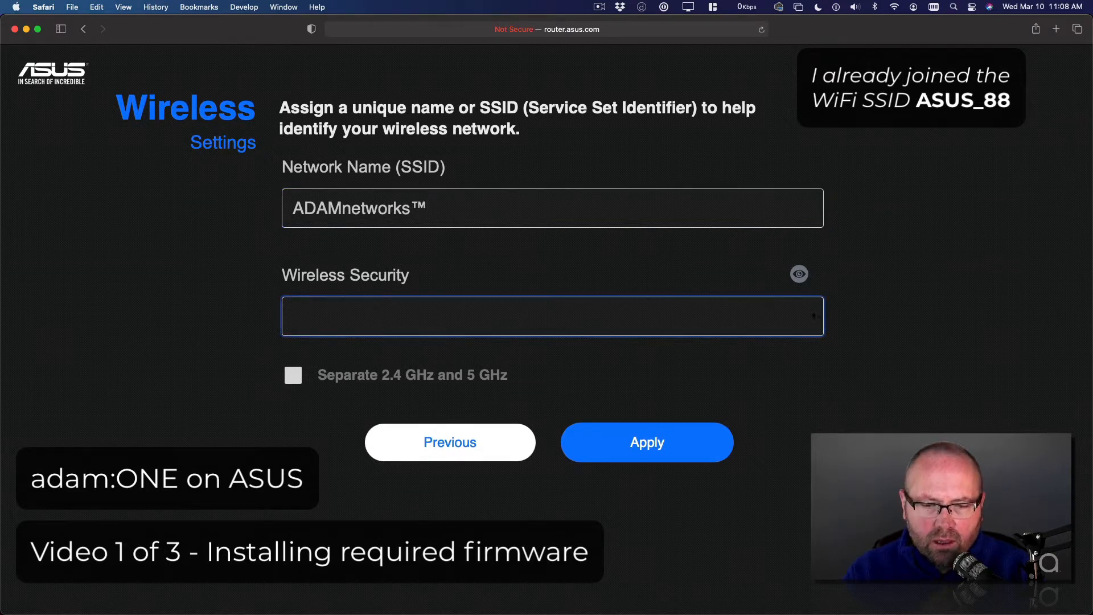
pyautogui.write('•••••••••')
pyautogui.click(797, 275)
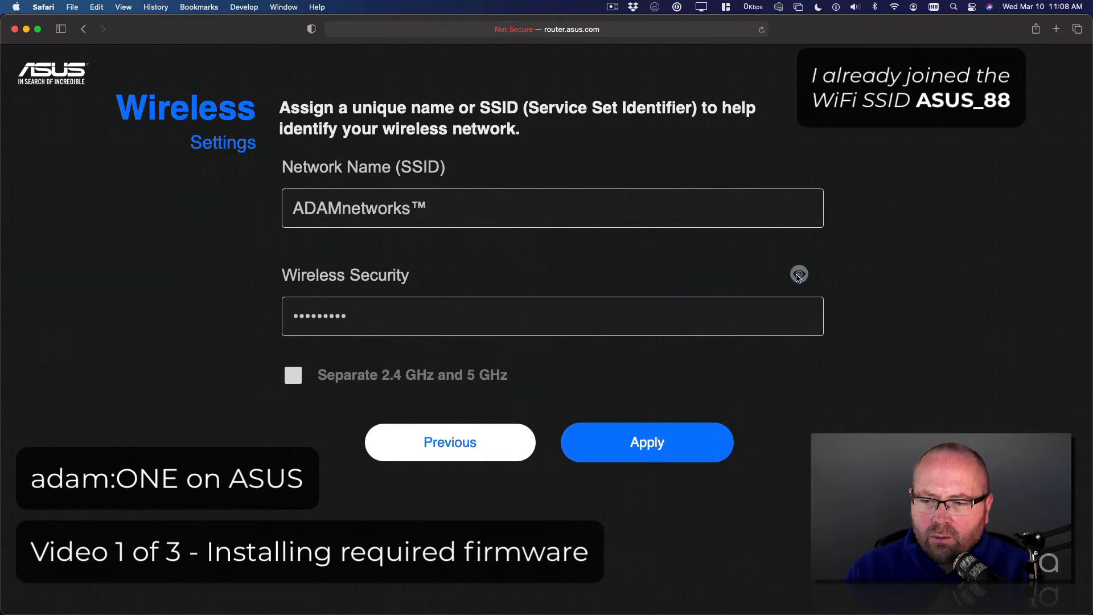
pyautogui.click(323, 316)
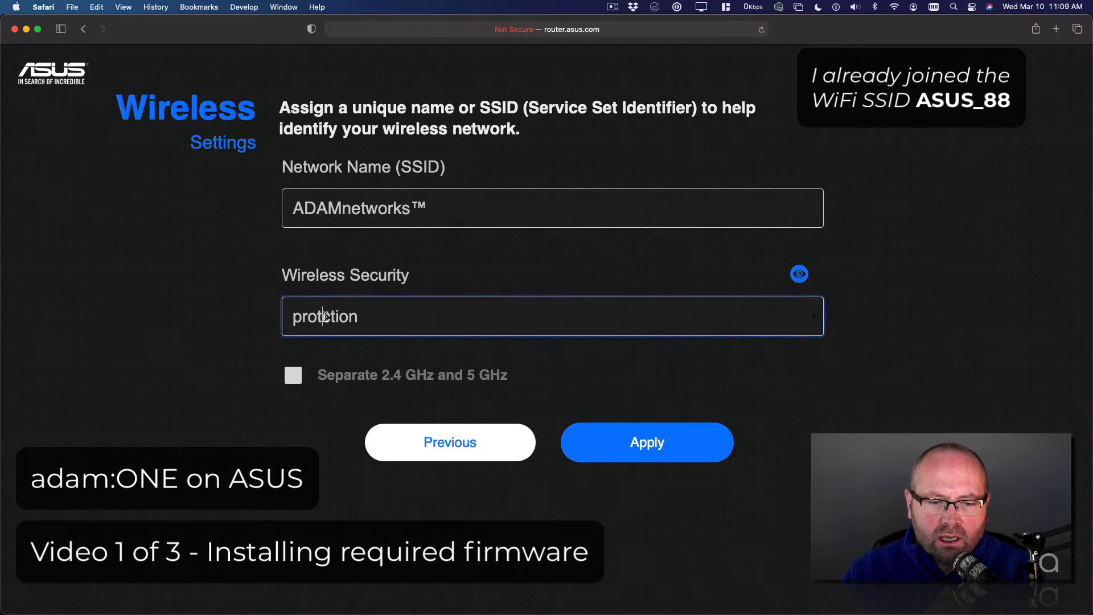
pyautogui.write('e')
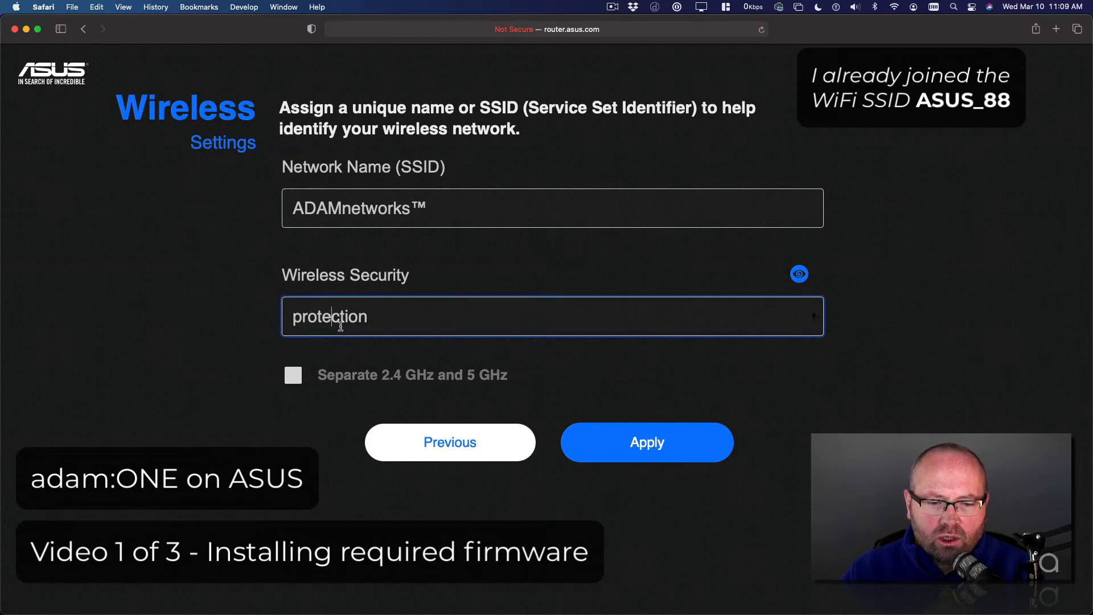
pyautogui.click(639, 443)
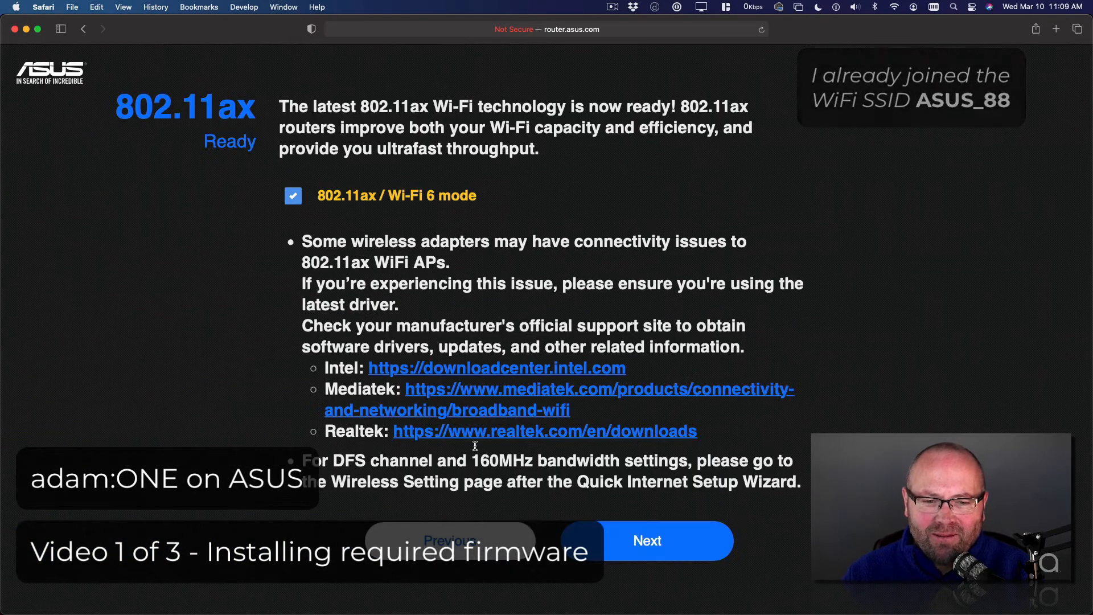
# Step: Keep 802.11ax mode, then set the router login name to admin and enter the new router password twice
pyautogui.click(647, 551)
pyautogui.click(439, 212)
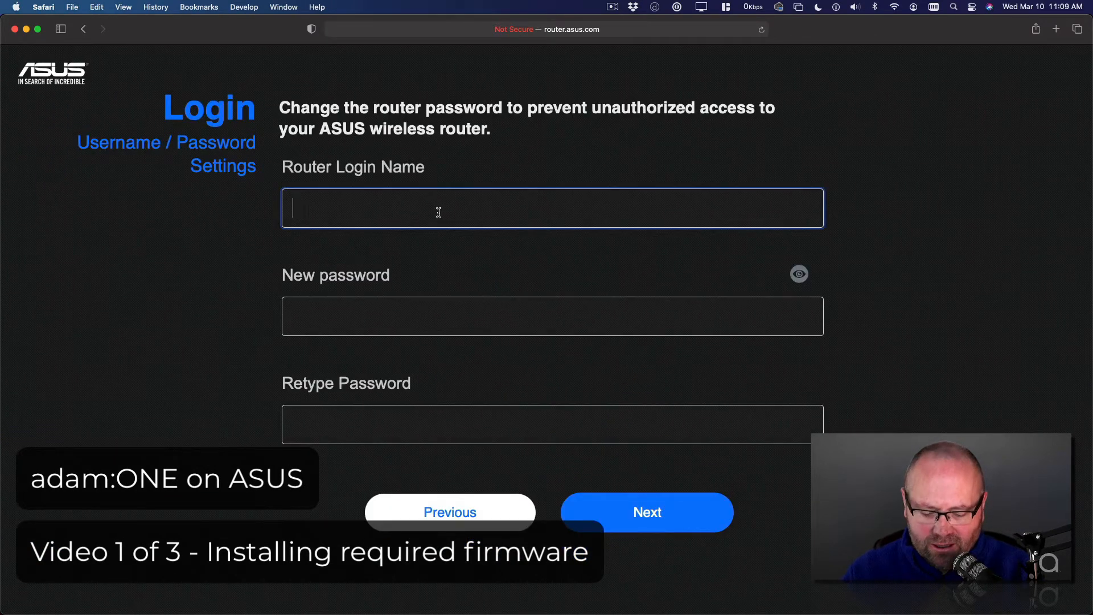
pyautogui.write('admin')
pyautogui.press('Tab')
pyautogui.write('••••••••••')
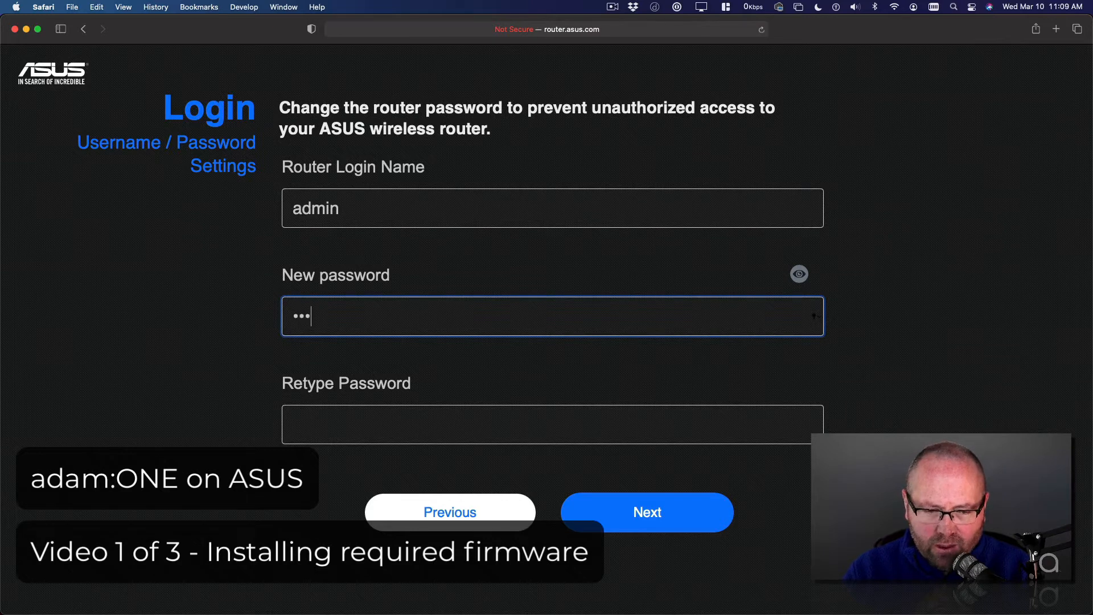
pyautogui.press('Tab')
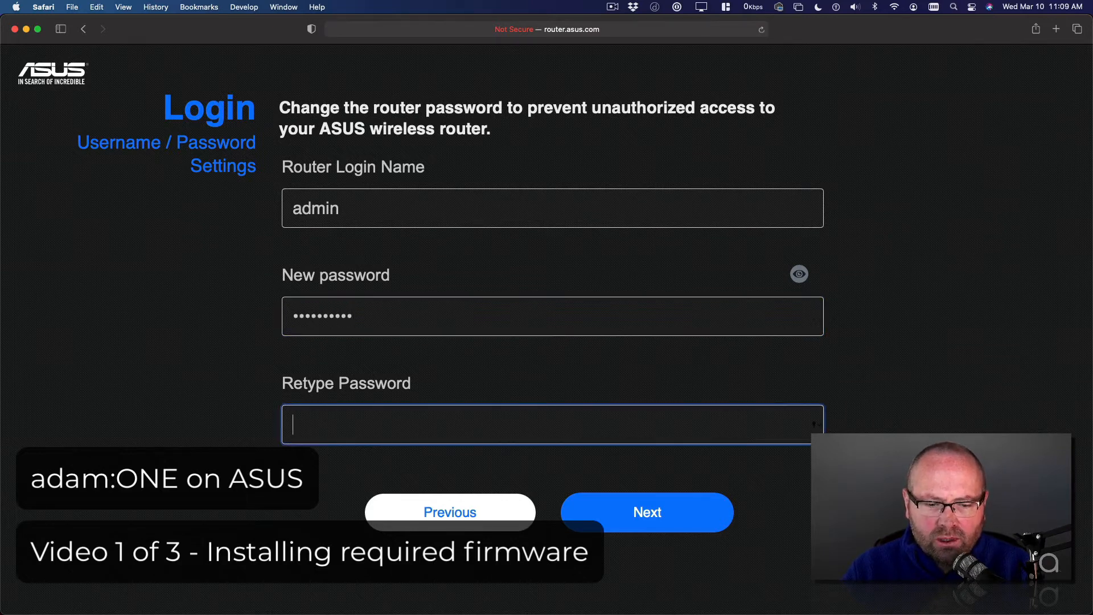
pyautogui.write('••••••••••')
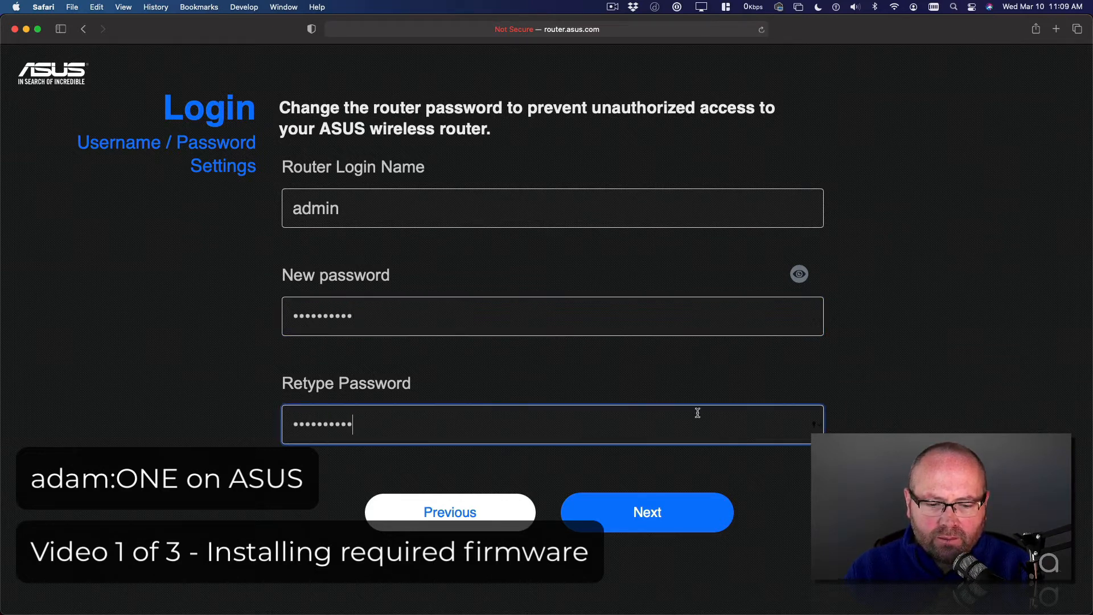
pyautogui.click(650, 509)
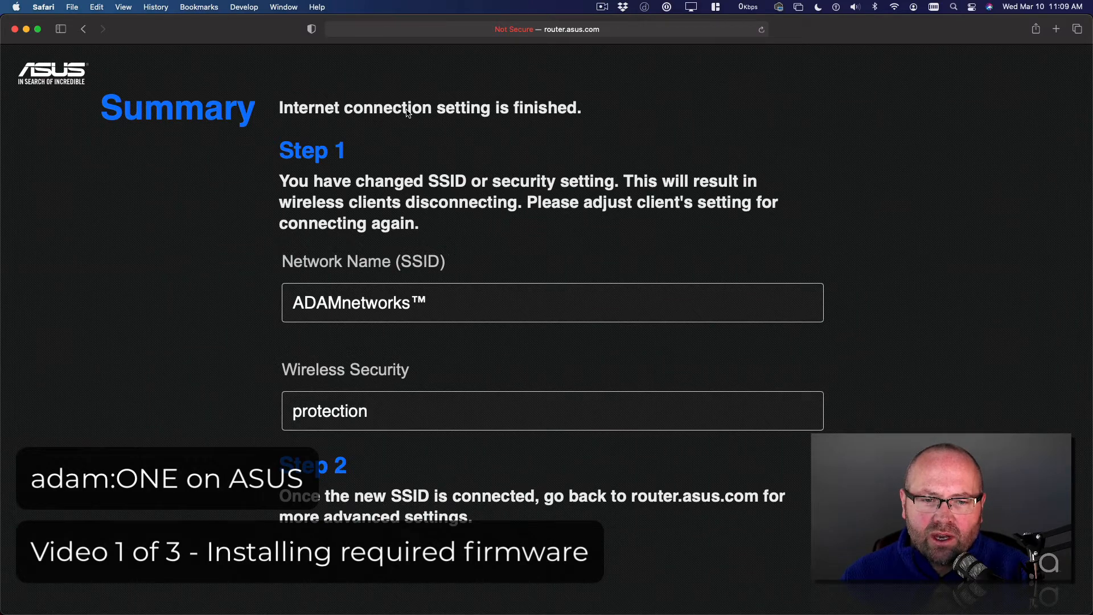
# Step: Check the Wi-Fi connection to ADAMnetworks™ and review the router's network map dashboard
pyautogui.click(893, 8)
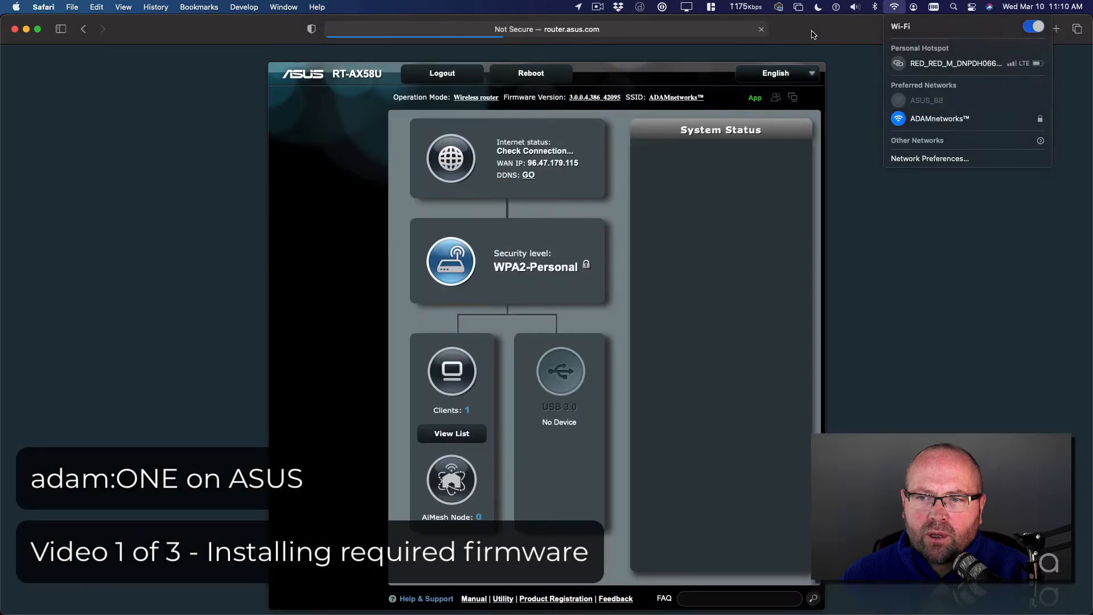
pyautogui.click(814, 35)
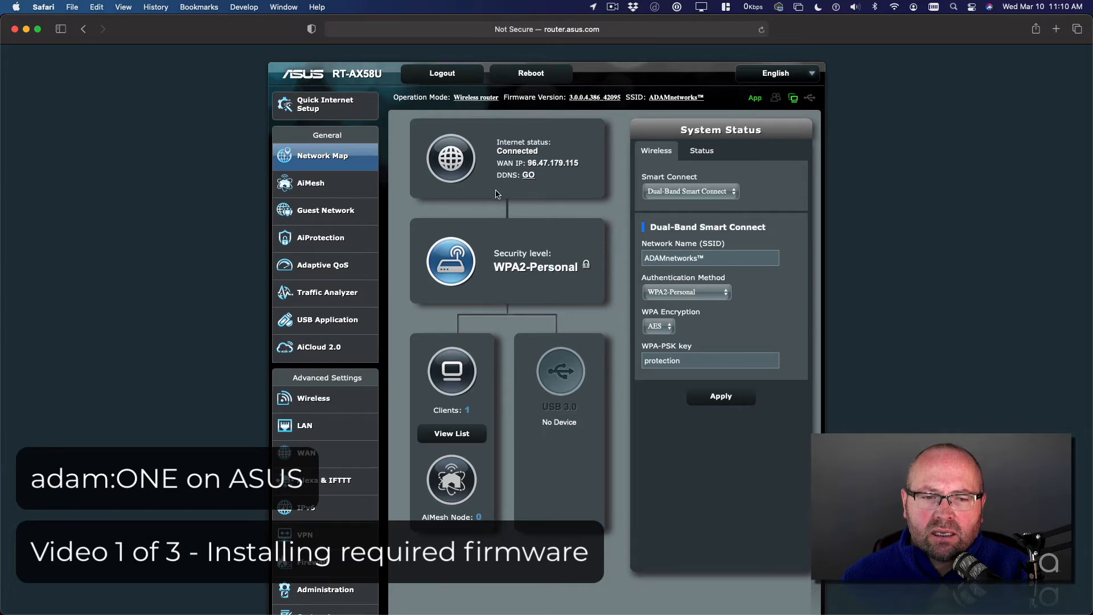
pyautogui.press('super+equal')
pyautogui.press('super+equal')
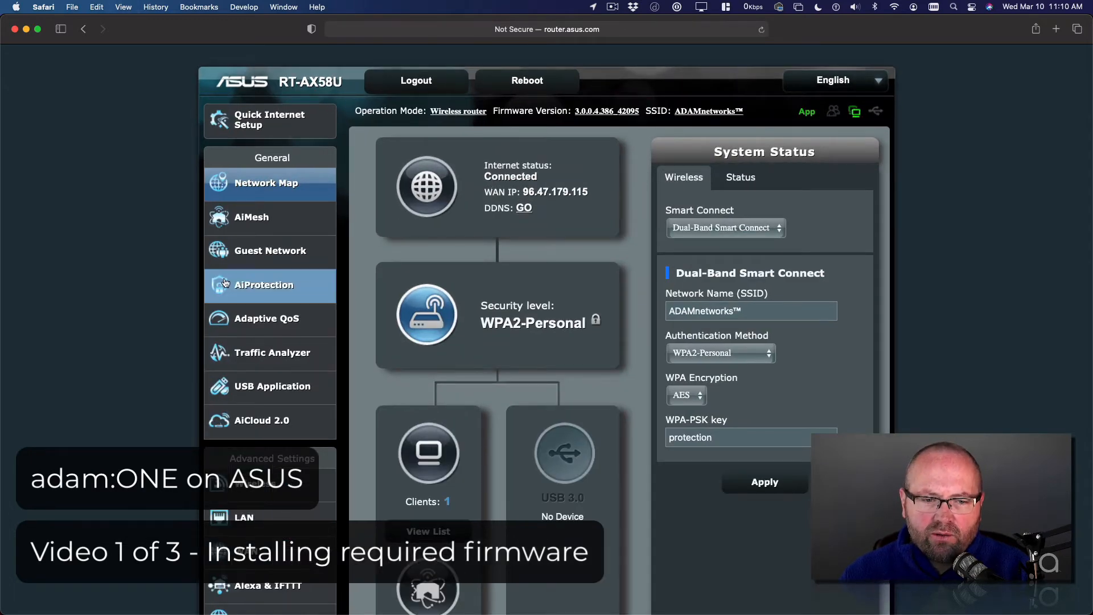
pyautogui.scroll(-5, 267, 271)
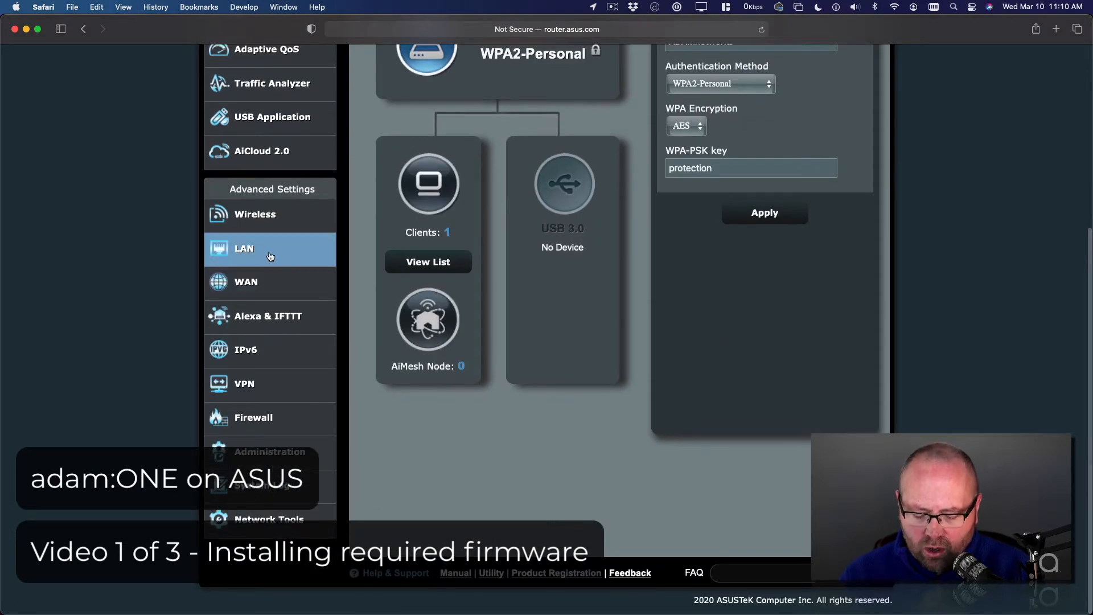
# Step: Search the web for merlin asuswrt in a new tab and open the Asuswrt-Merlin home page
pyautogui.press('super+t')
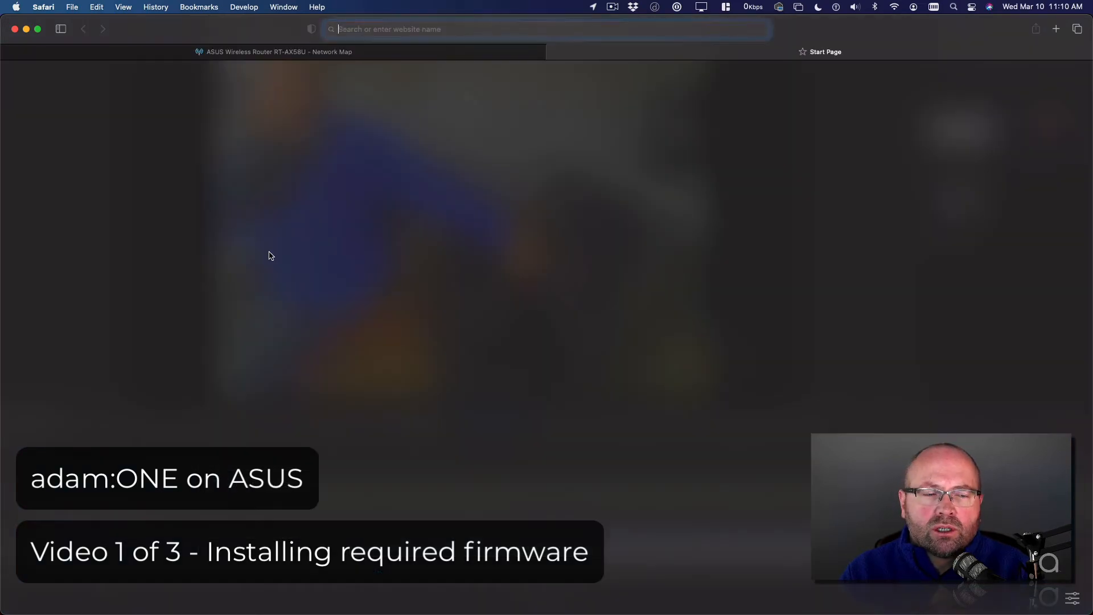
pyautogui.write('merlin asuswrt')
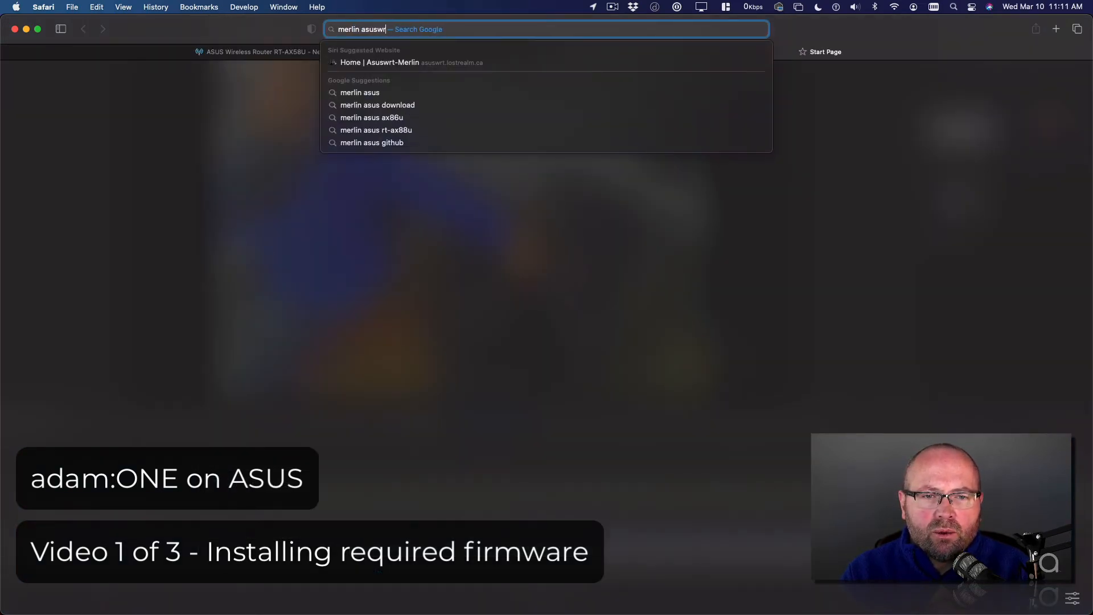
pyautogui.press('Return')
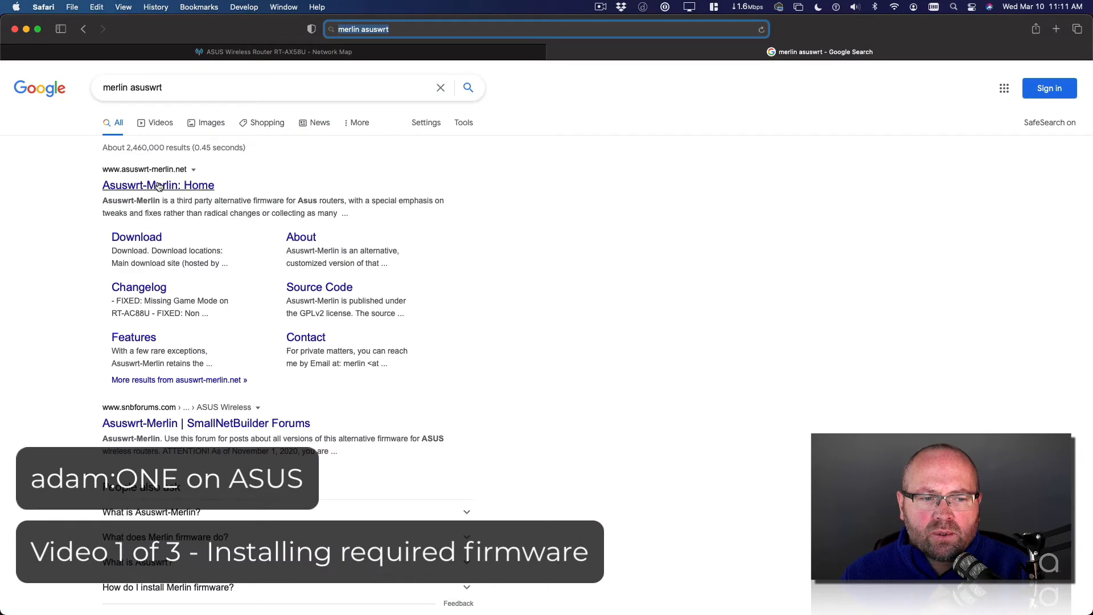
pyautogui.click(135, 188)
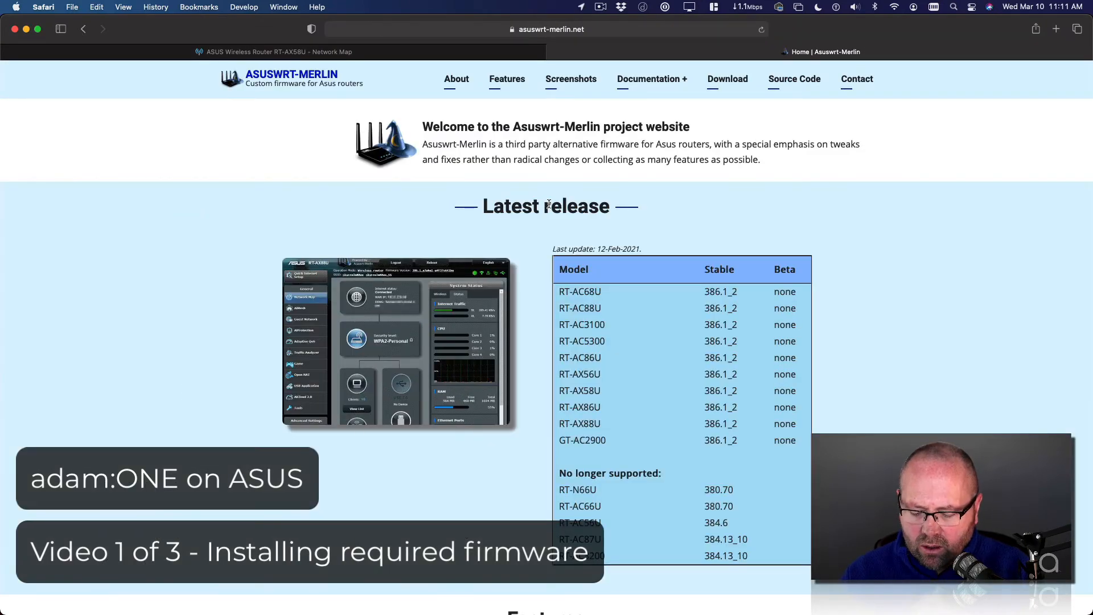
# Step: Examine the Latest release table of supported router models and their firmware versions
pyautogui.press('super+equal')
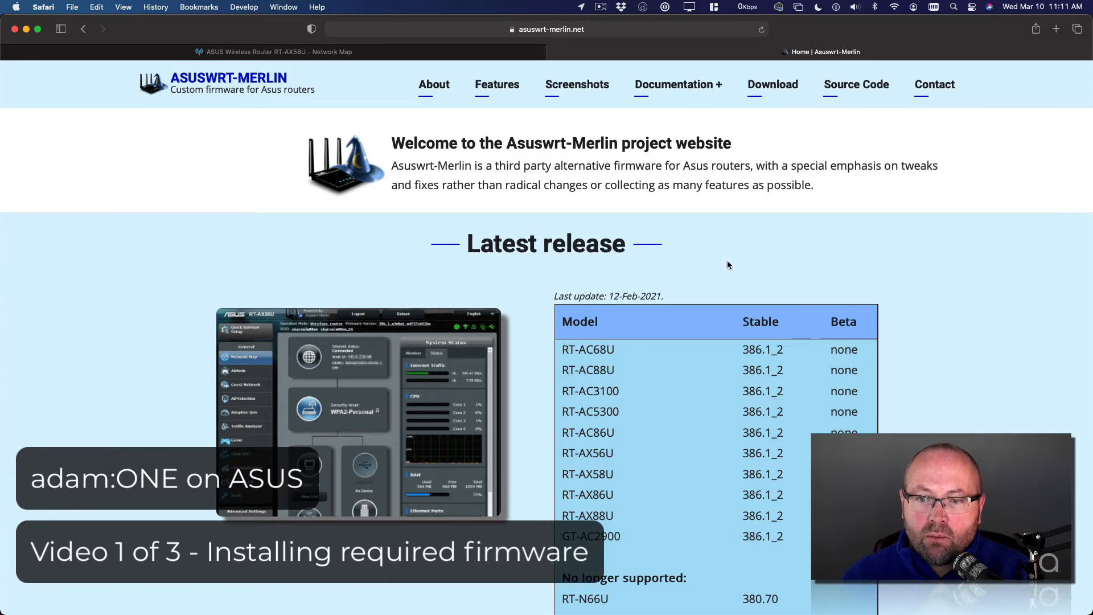
pyautogui.scroll(-5, 727, 262)
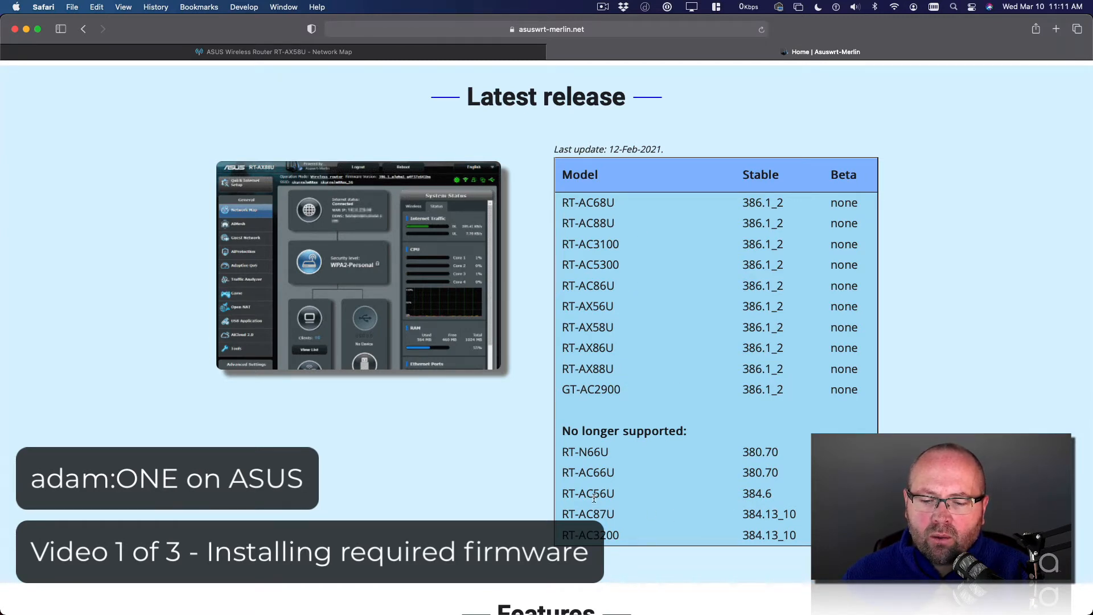
pyautogui.moveTo(562, 474); pyautogui.dragTo(614, 474)
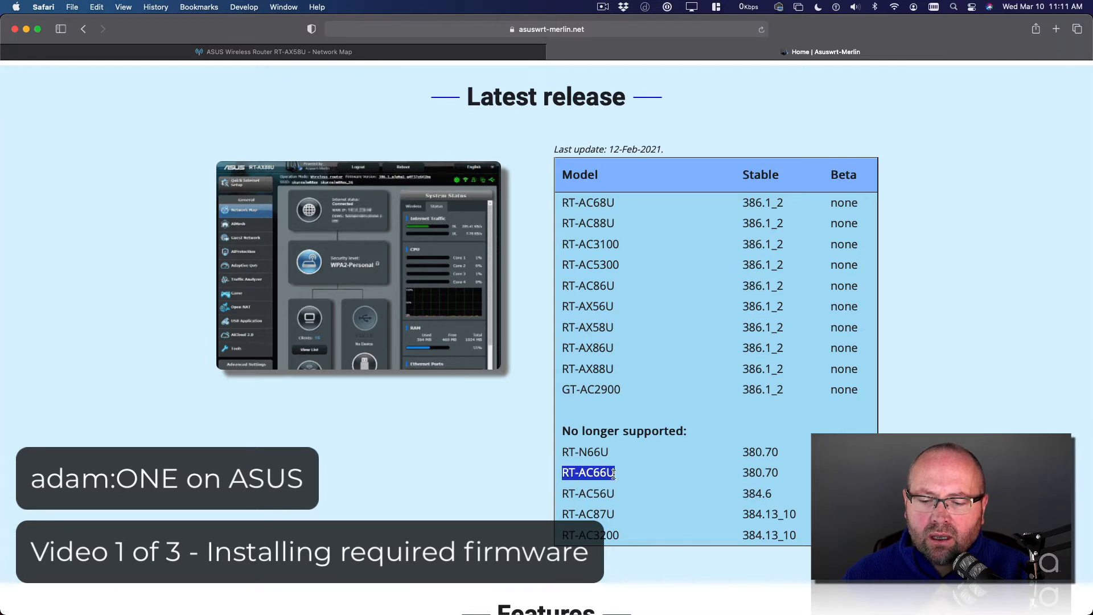
pyautogui.moveTo(562, 514); pyautogui.dragTo(616, 513)
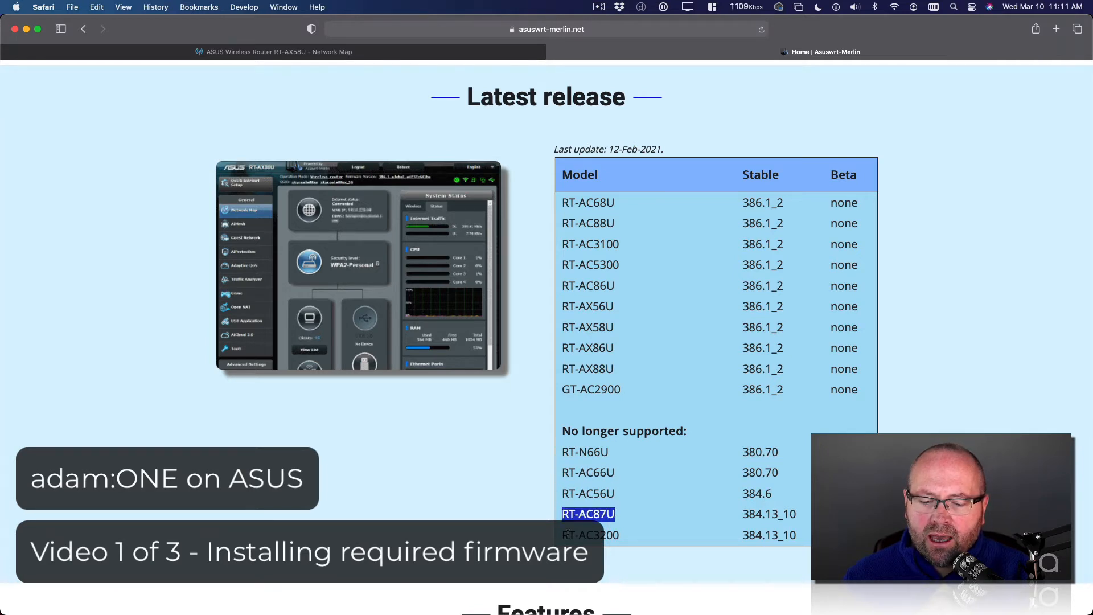
pyautogui.moveTo(563, 535); pyautogui.dragTo(620, 535)
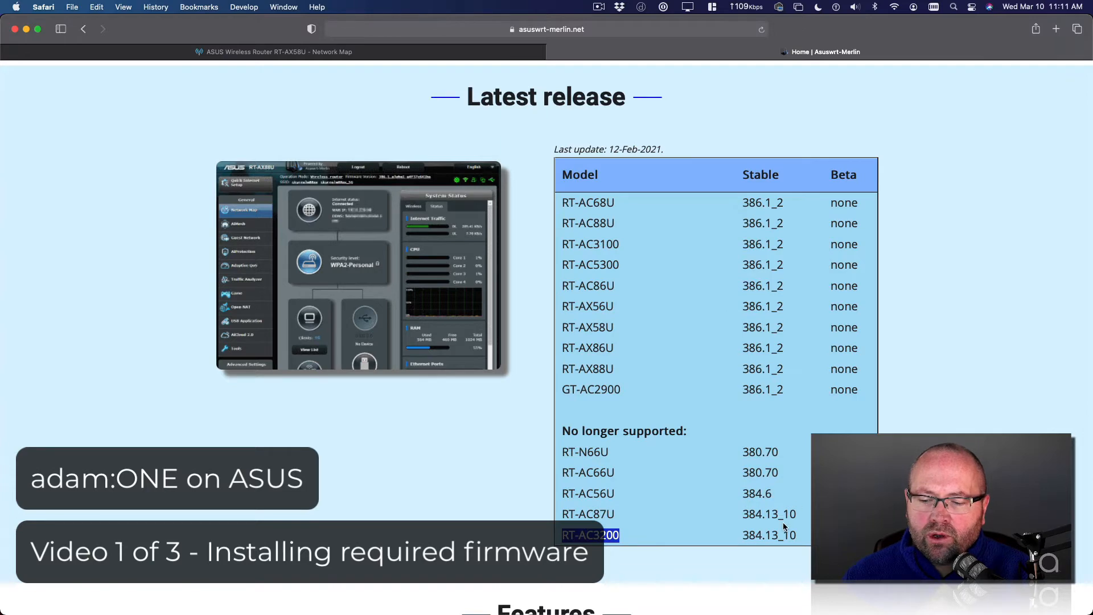
pyautogui.scroll(-3, 783, 521)
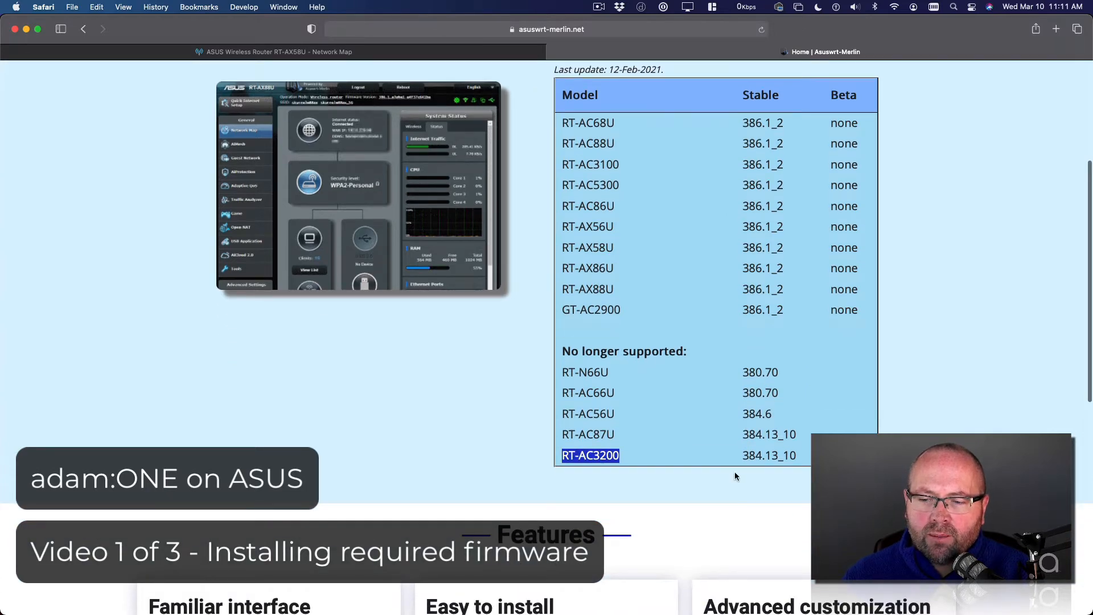
pyautogui.scroll(5, 734, 471)
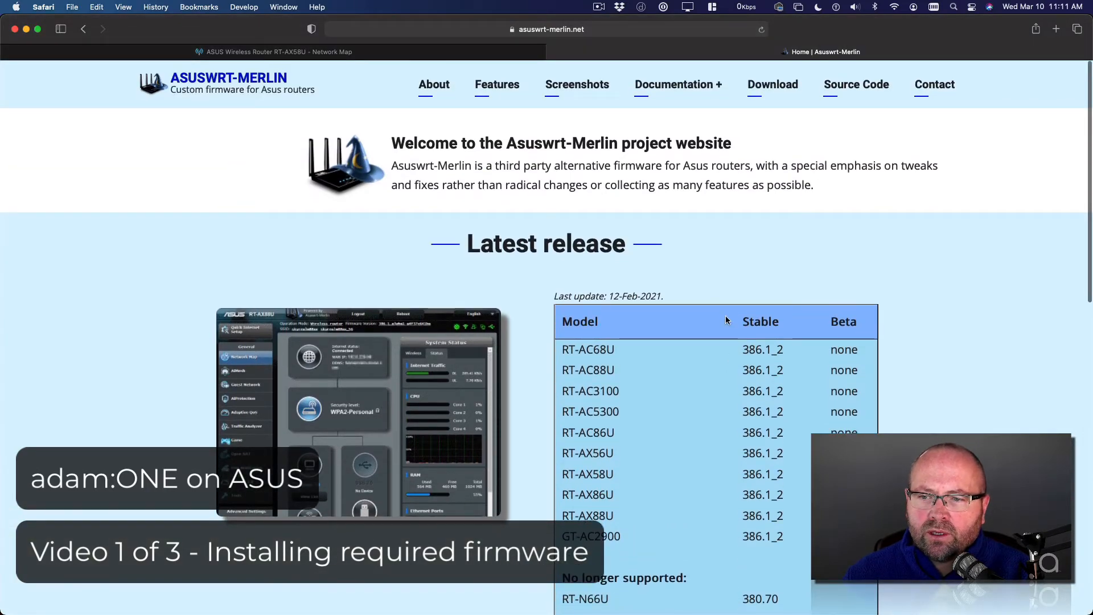
pyautogui.moveTo(562, 349); pyautogui.dragTo(595, 538)
pyautogui.click(689, 537)
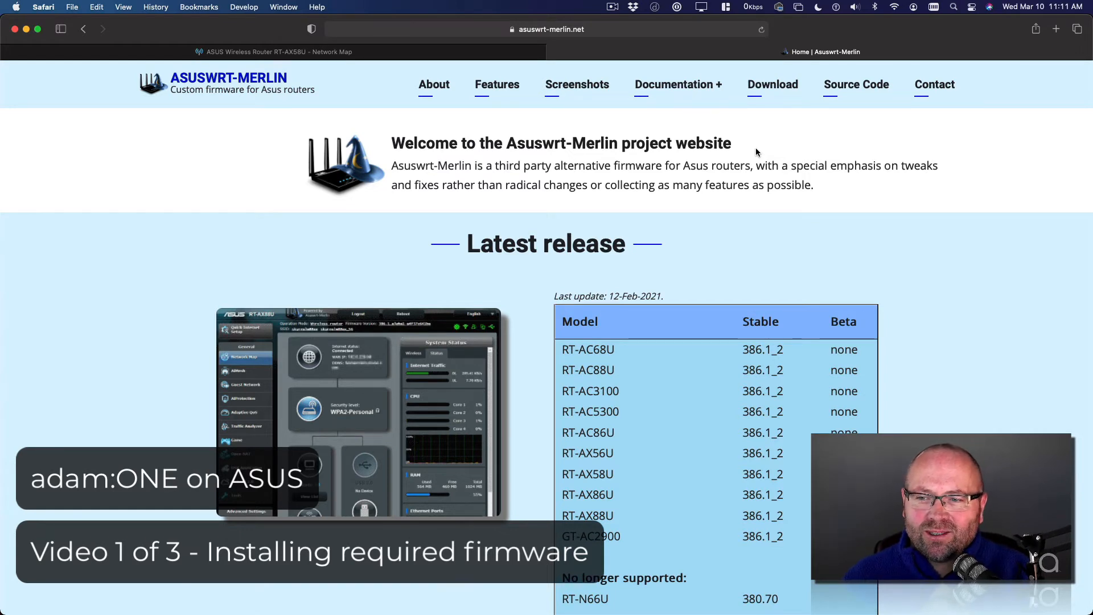
# Step: Open the Download page, go to the main SourceForge download site, and browse its model folders
pyautogui.click(765, 84)
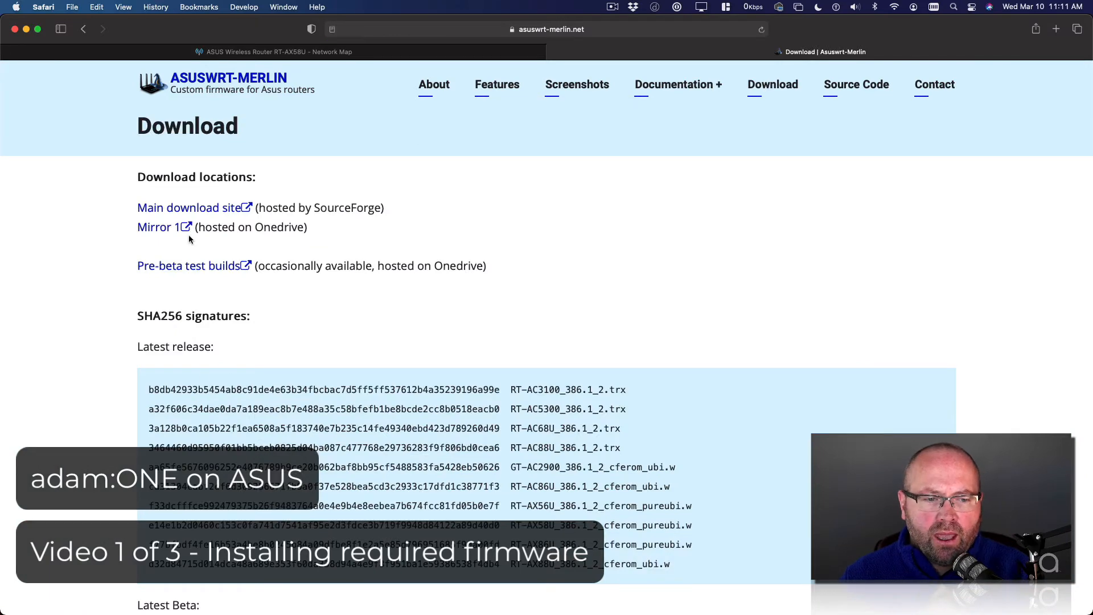
pyautogui.click(186, 209)
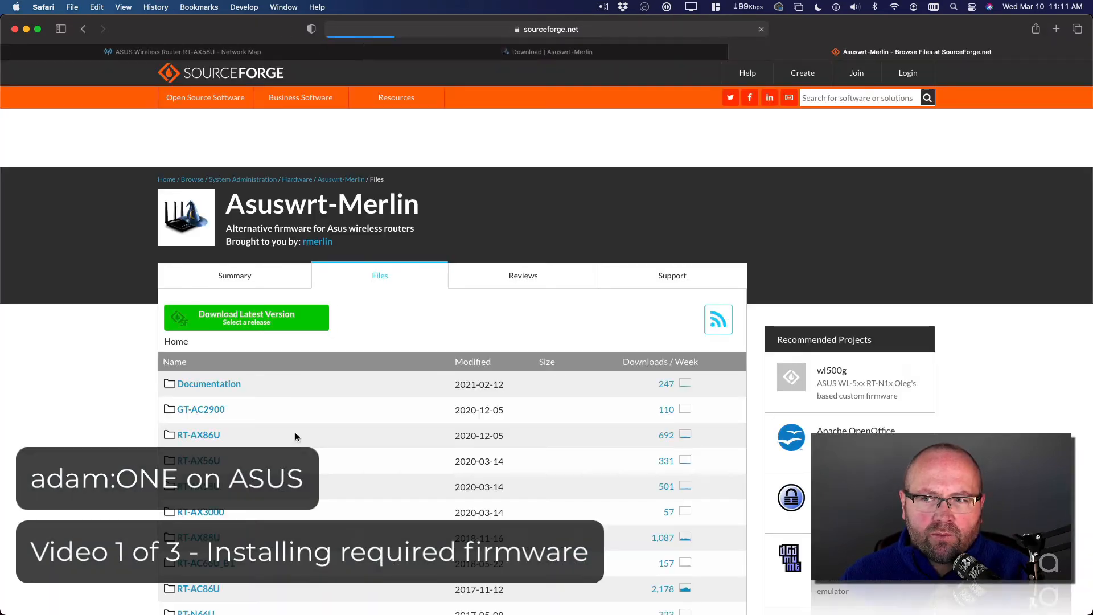
pyautogui.scroll(-3, 284, 425)
pyautogui.scroll(-5, 283, 424)
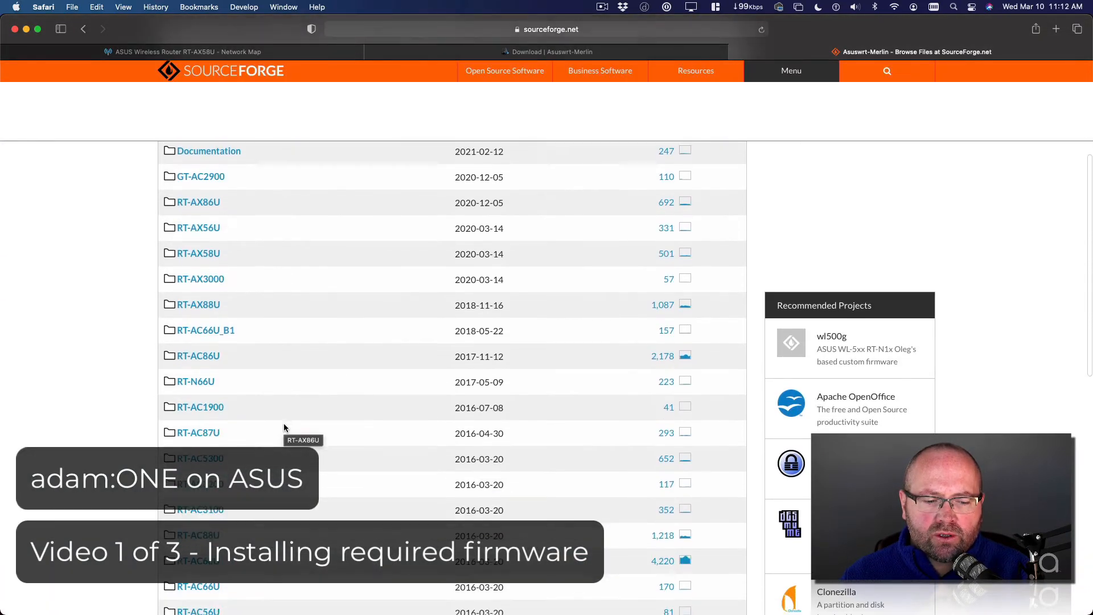
pyautogui.scroll(5, 283, 423)
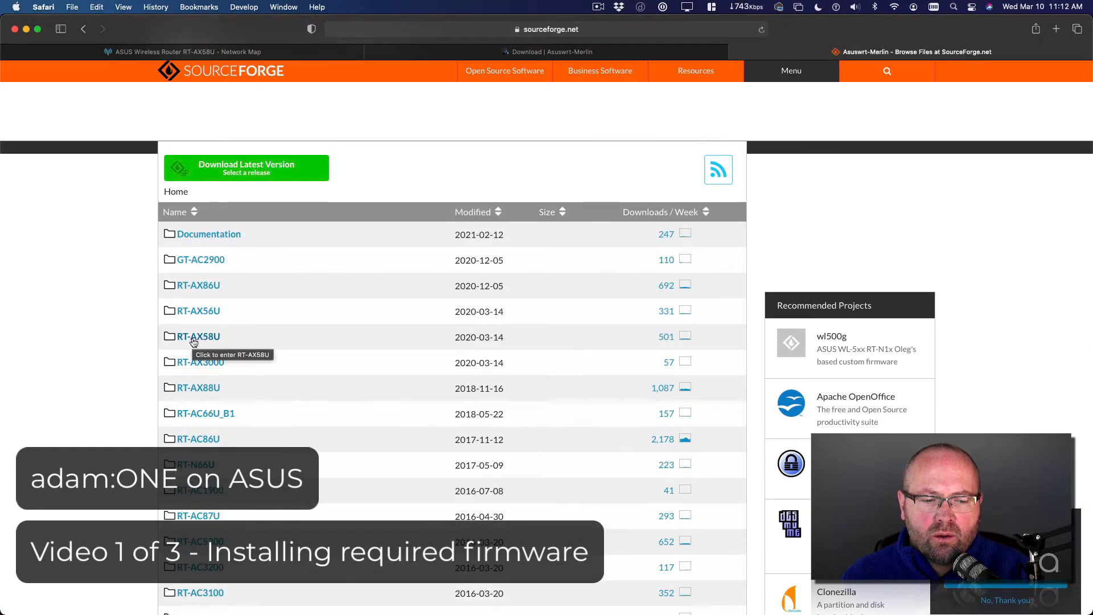
# Step: Open the RT-AX58U Release folder on SourceForge to view the available firmware zip files
pyautogui.click(200, 336)
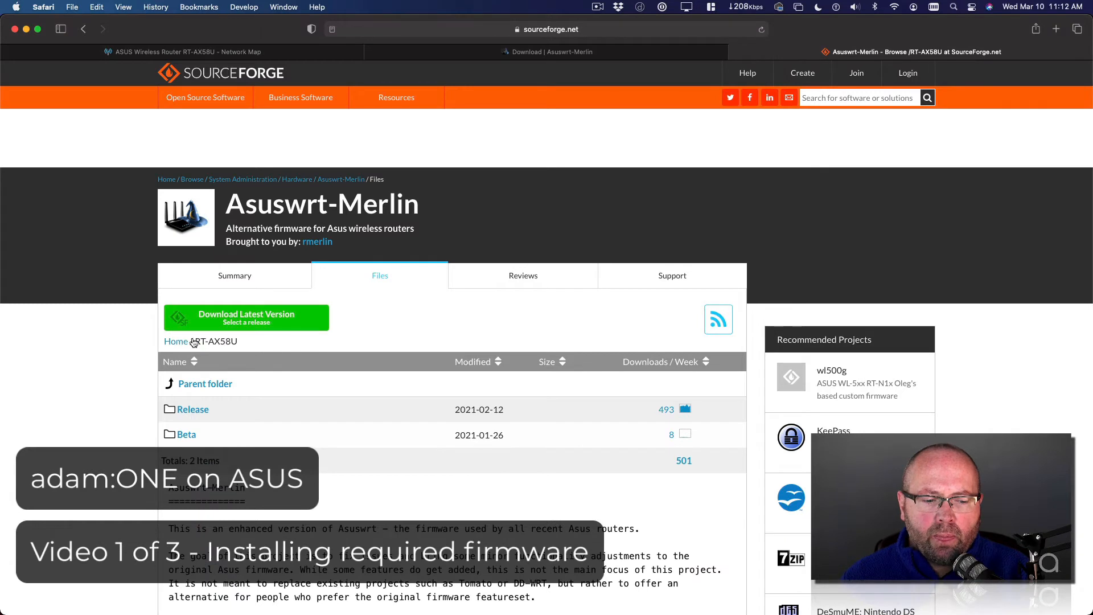
pyautogui.click(189, 411)
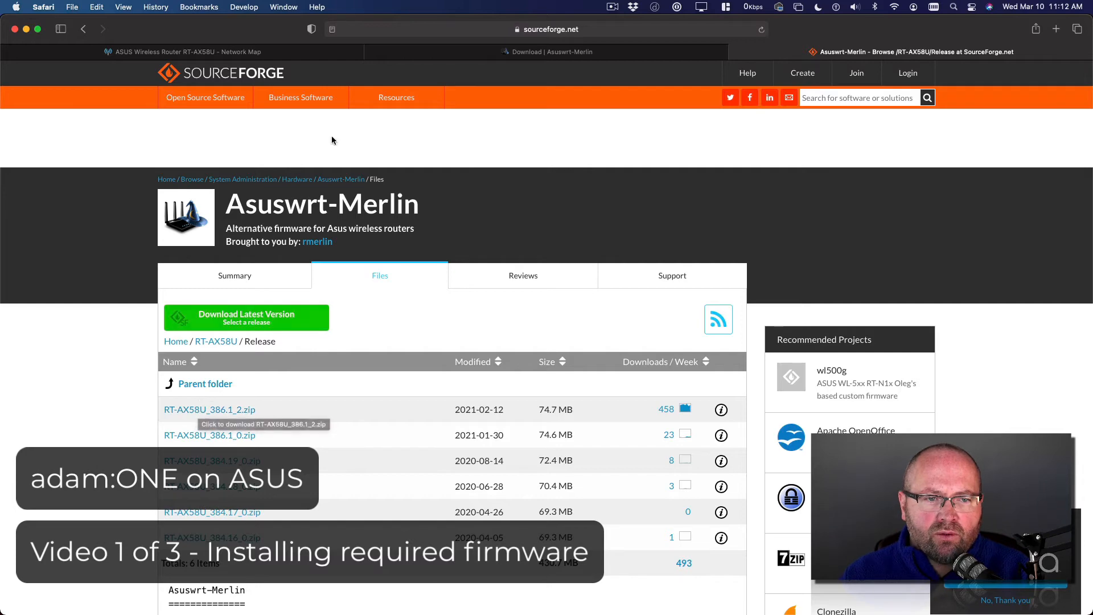
# Step: Switch to Finder and select the extracted RT-AX58U_386.1_2_cferom_pureubi.w firmware file in Downloads
pyautogui.press('super+Tab')
pyautogui.press('super+Tab')
pyautogui.press('super+Tab')
pyautogui.press('super+Tab')
pyautogui.press('super+Tab')
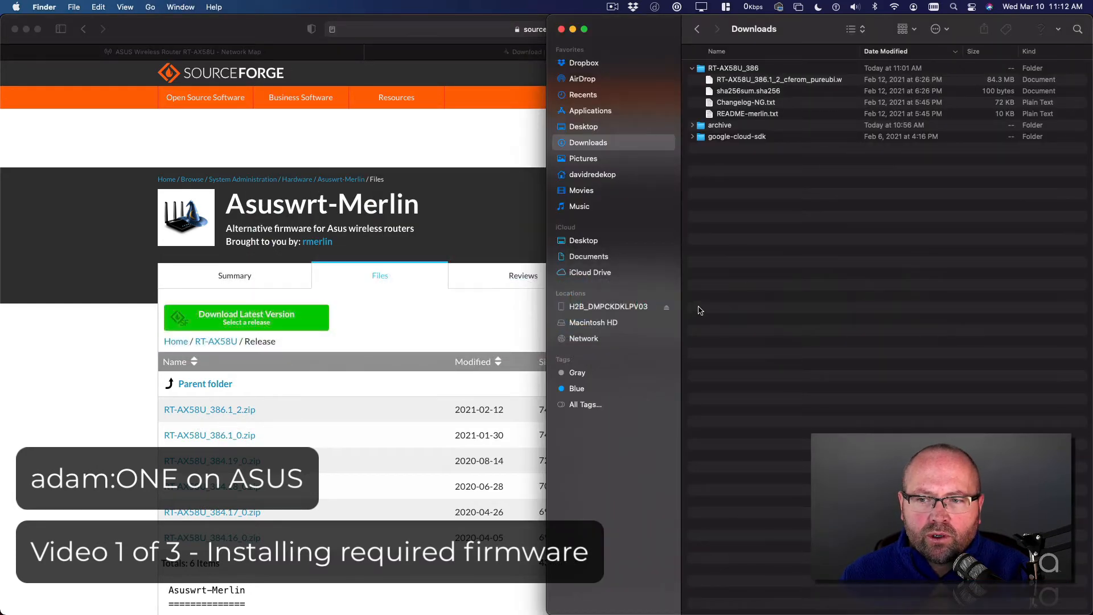
pyautogui.click(764, 83)
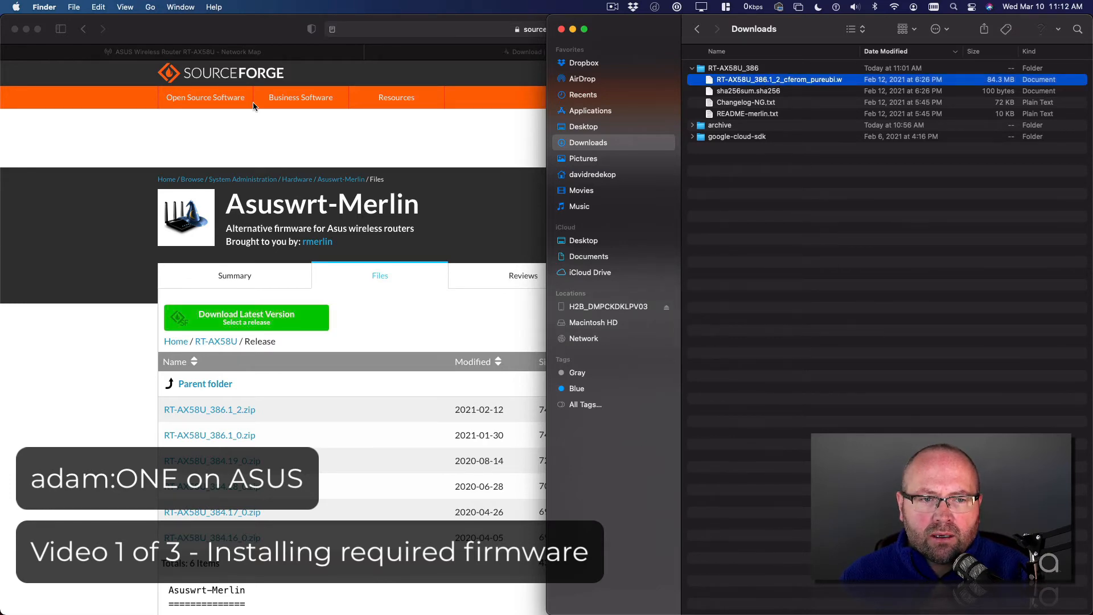
# Step: Return to the router's web interface and manually upload the RT-AX58U_386.1_2_cferom_pureubi.w file as the firmware upgrade
pyautogui.click(265, 28)
pyautogui.click(195, 55)
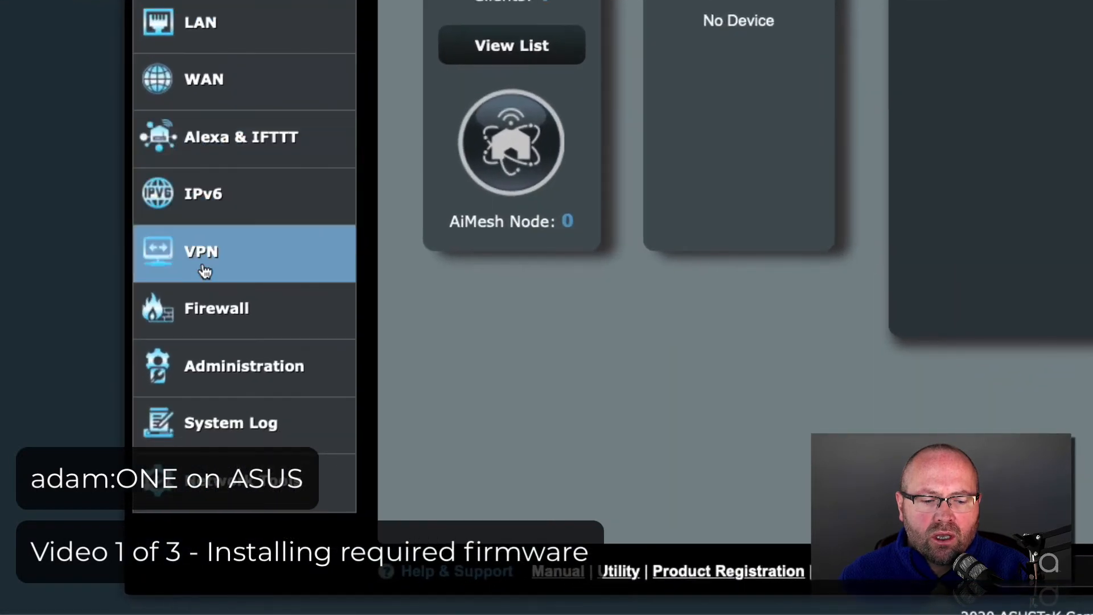
pyautogui.click(251, 360)
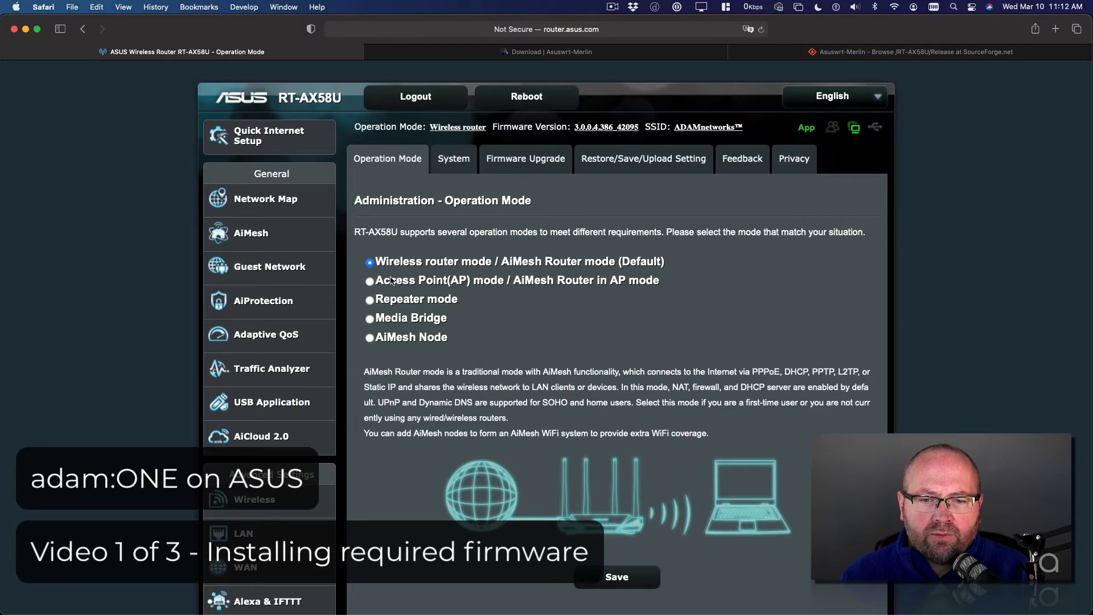
pyautogui.click(520, 161)
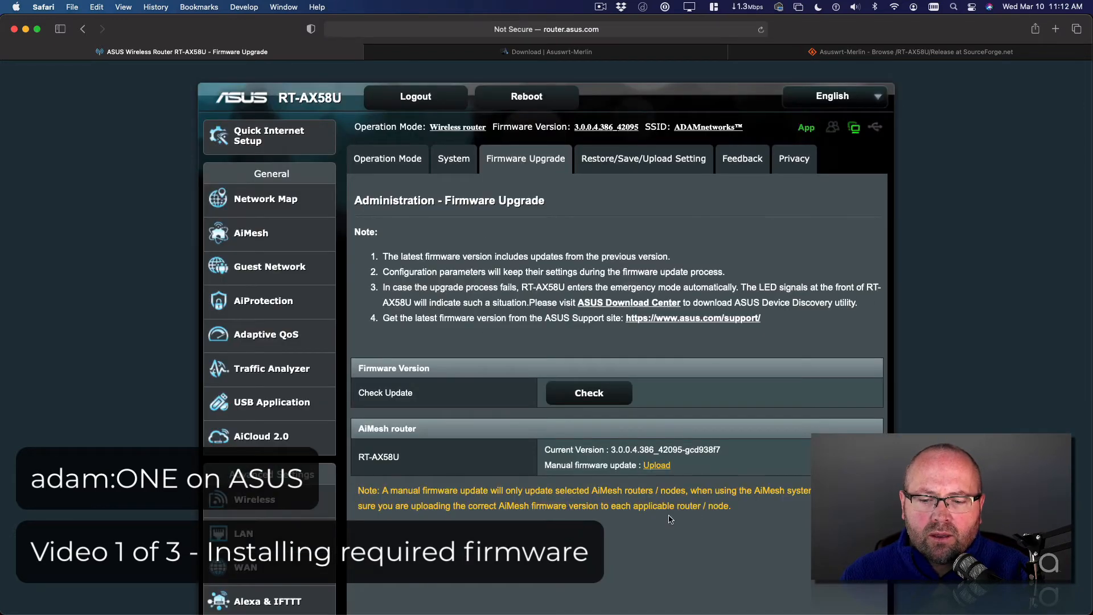
pyautogui.click(657, 466)
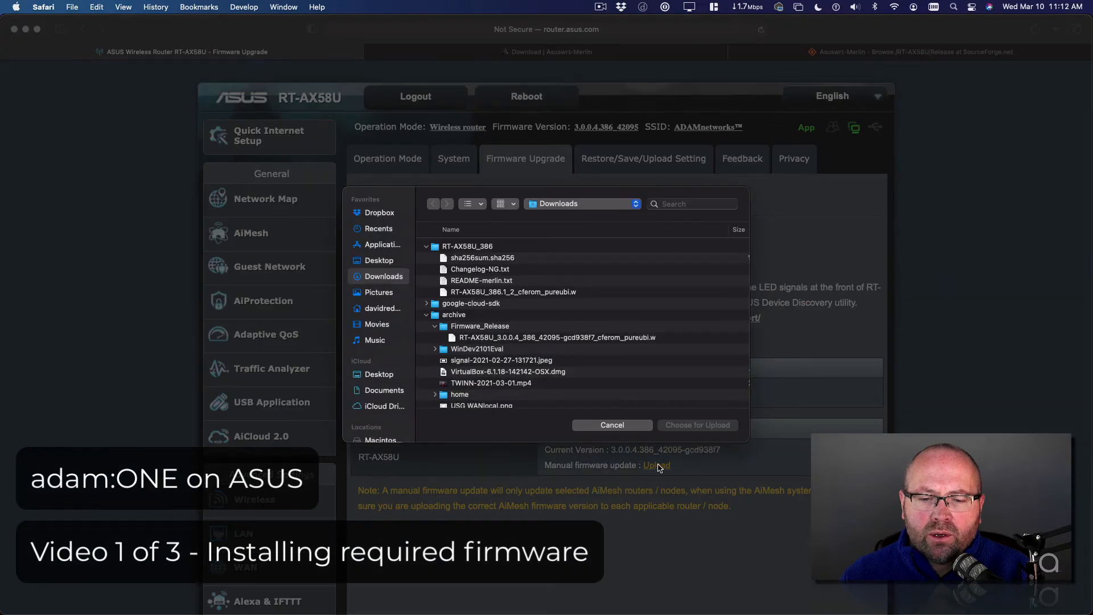
pyautogui.click(427, 315)
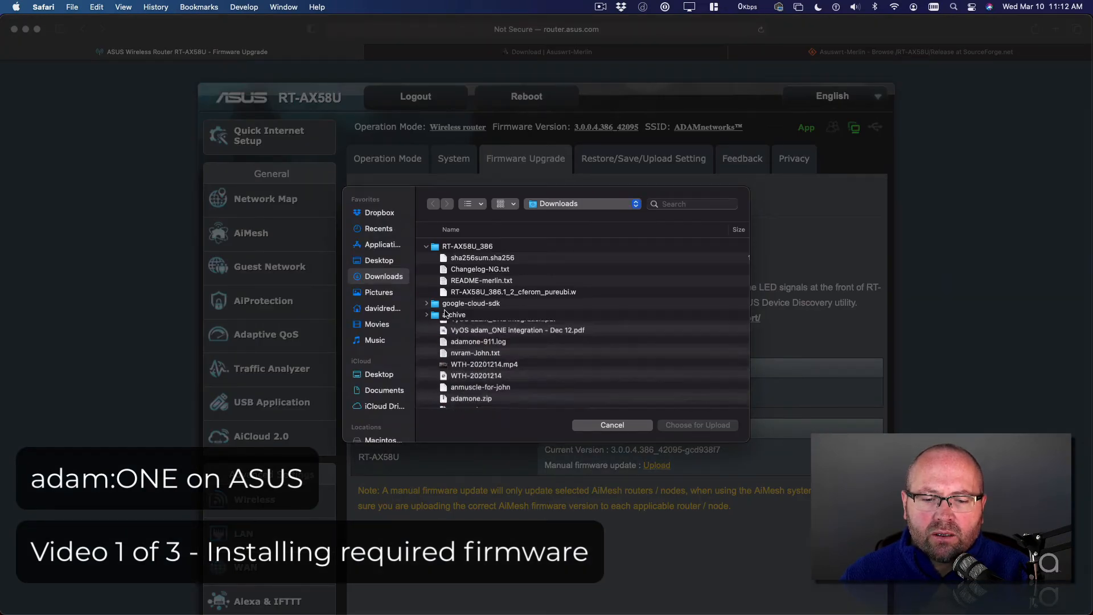
pyautogui.click(481, 292)
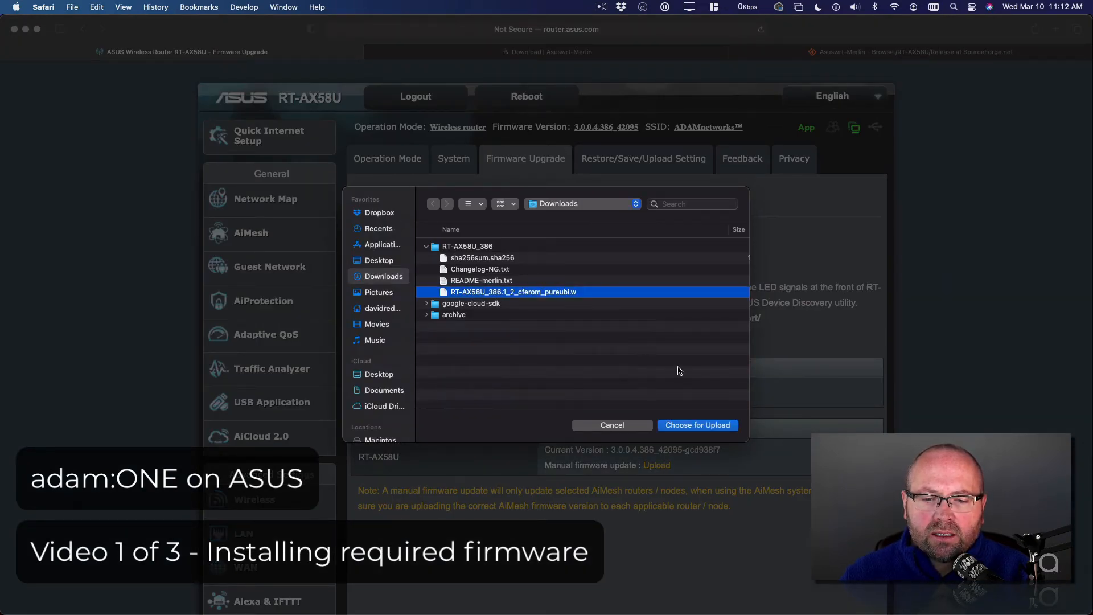
pyautogui.click(705, 428)
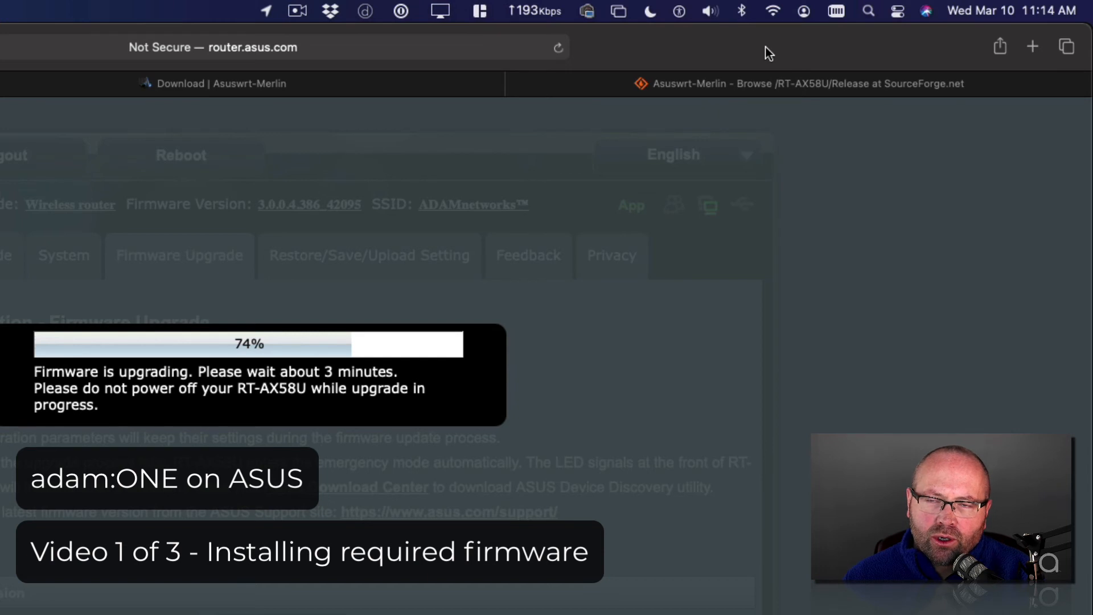
# Step: Check the Wi-Fi connection to ADAMnetworks™ while the firmware upgrade runs
pyautogui.click(773, 13)
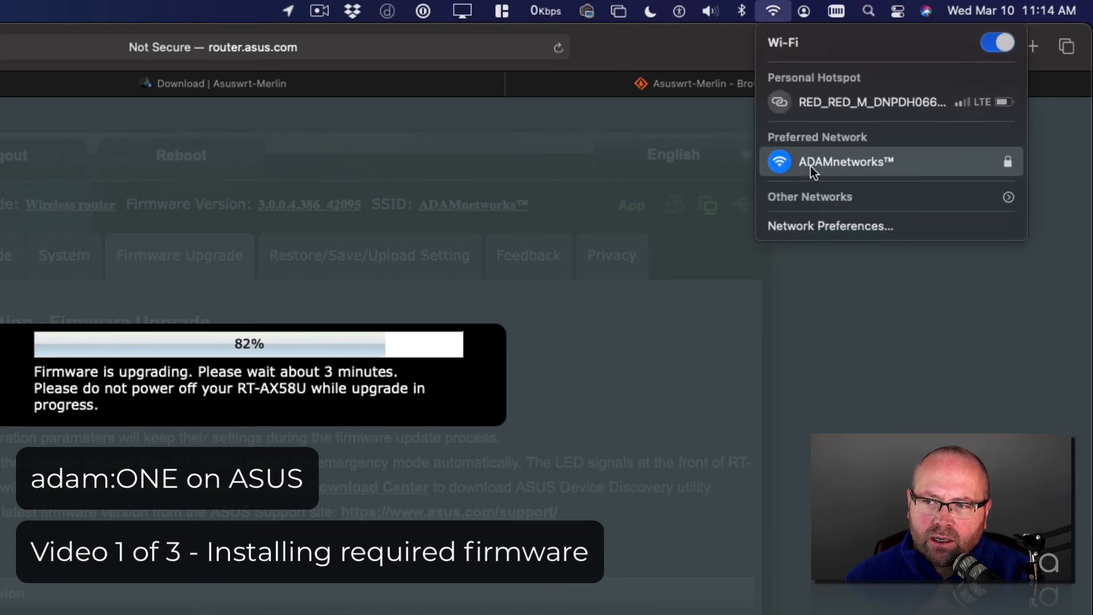
pyautogui.click(774, 11)
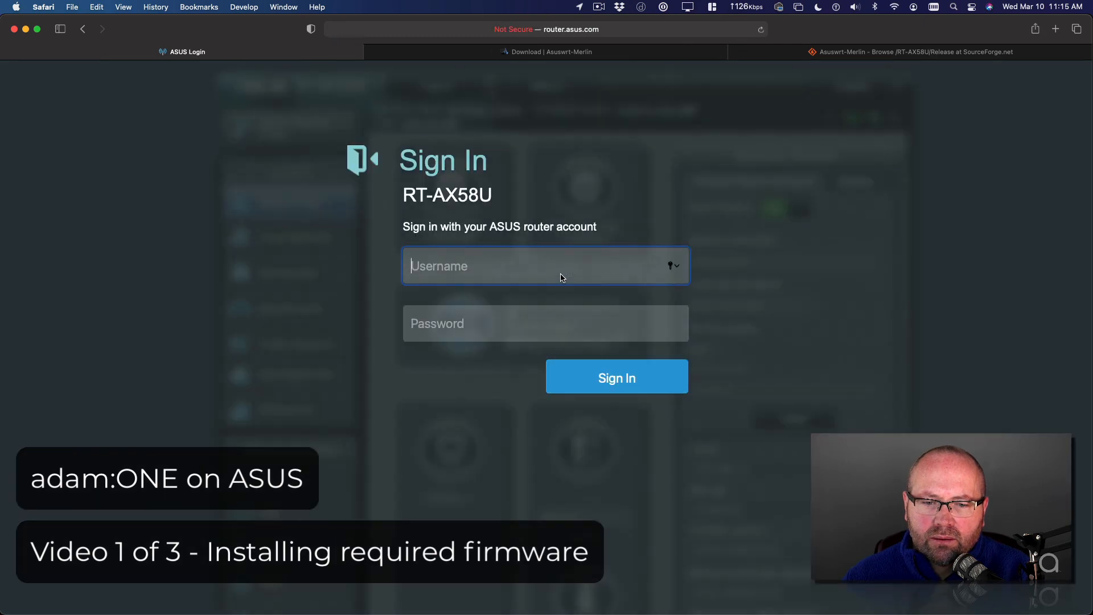
# Step: Sign in to the router again with username admin and the router account password
pyautogui.write('admin')
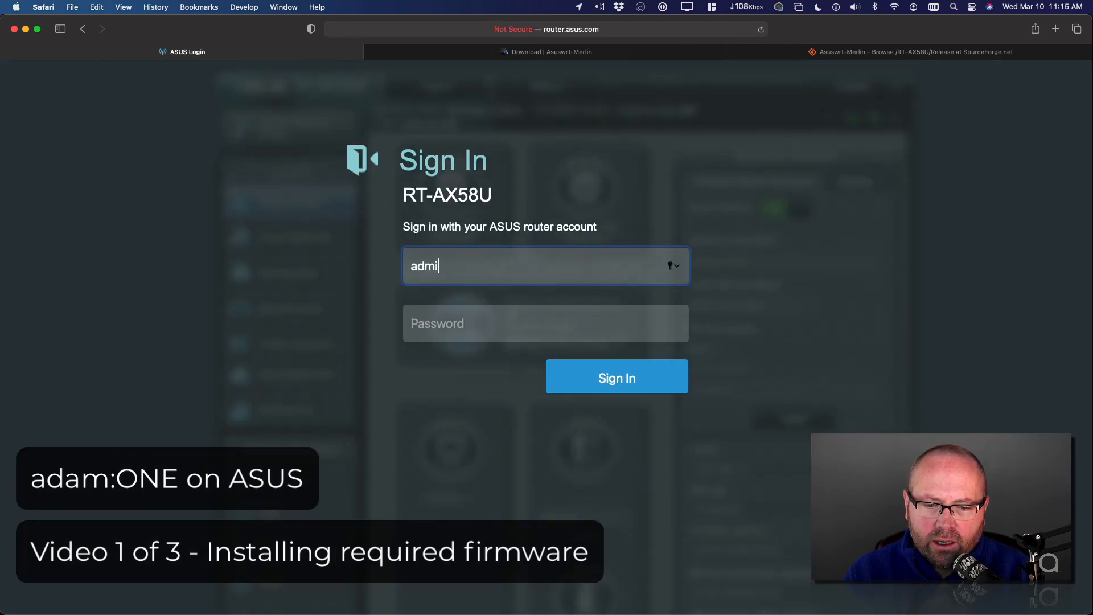
pyautogui.press('Tab')
pyautogui.write('•••••••••')
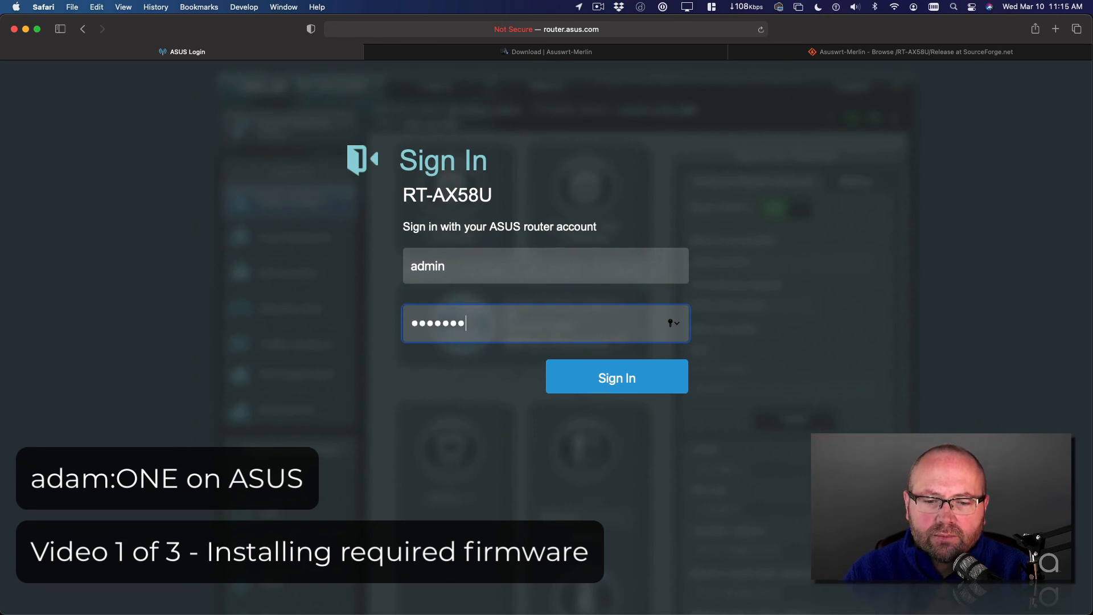
pyautogui.write('•')
pyautogui.press('Return')
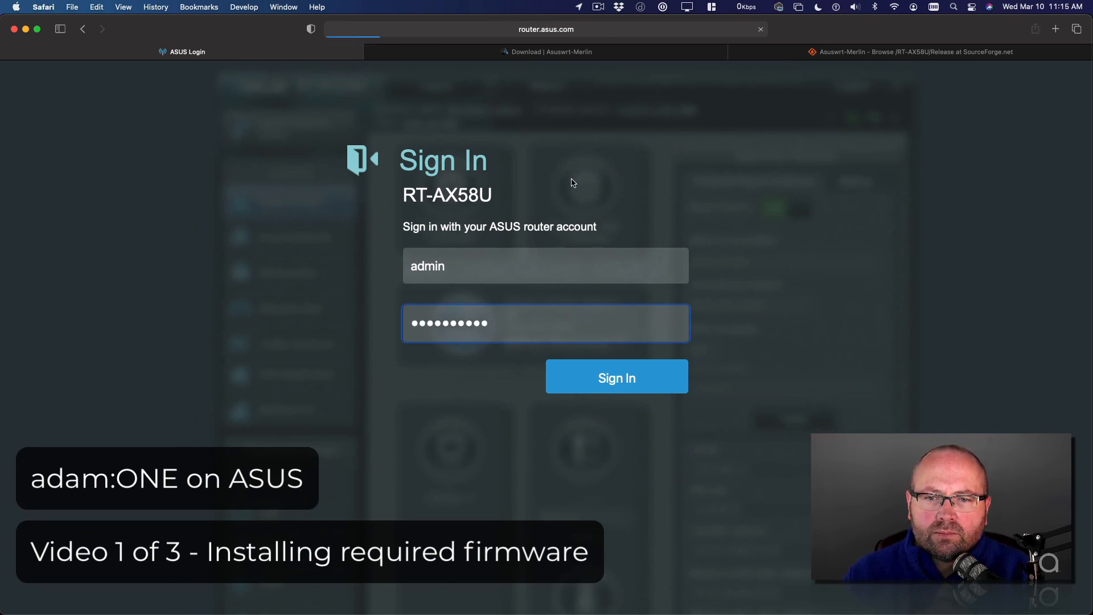